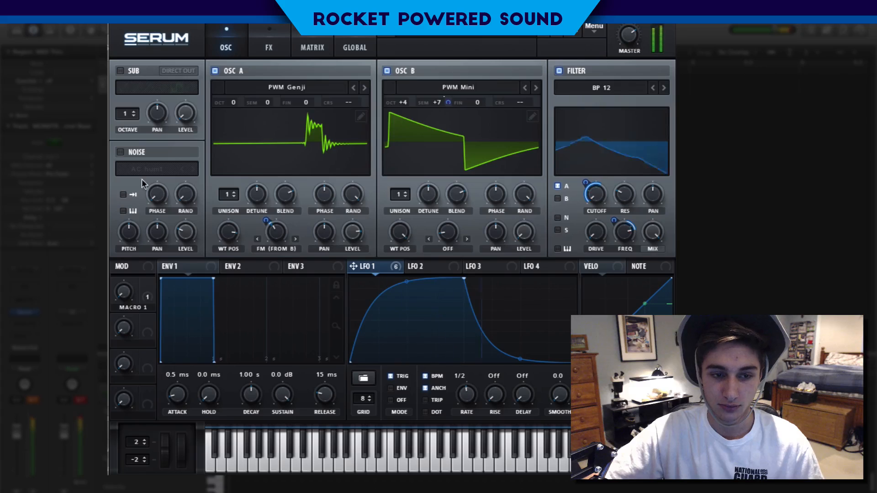
# Set the LFO 1 rate to 1/8 to hear the change, and reset the patch to the init preset
pyautogui.moveTo(466, 398); pyautogui.dragTo(468, 383)
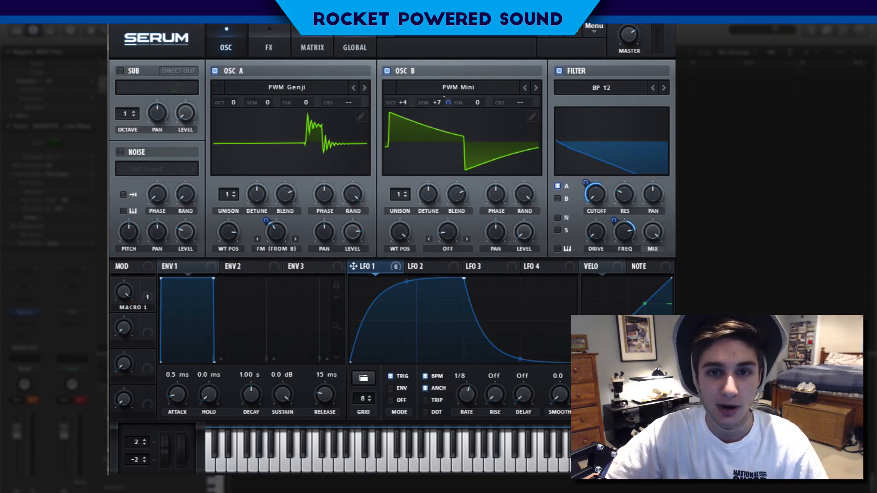
pyautogui.click(590, 32)
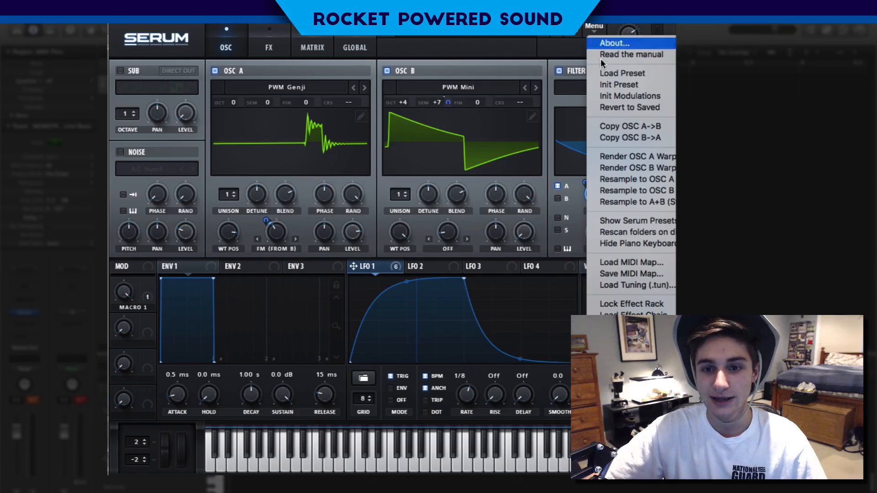
pyautogui.click(619, 86)
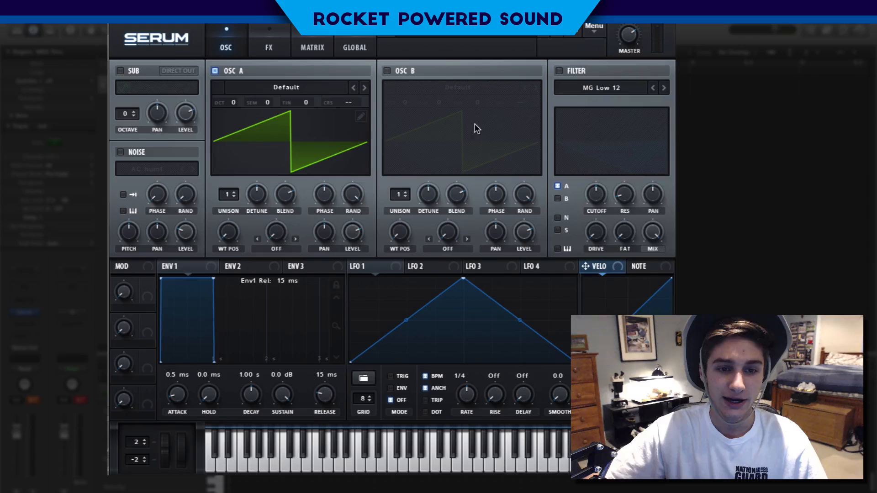
# Load the Analog wavetable PWM Genji into oscillator A and raise its wavetable position to a narrow pulse shape
pyautogui.click(285, 87)
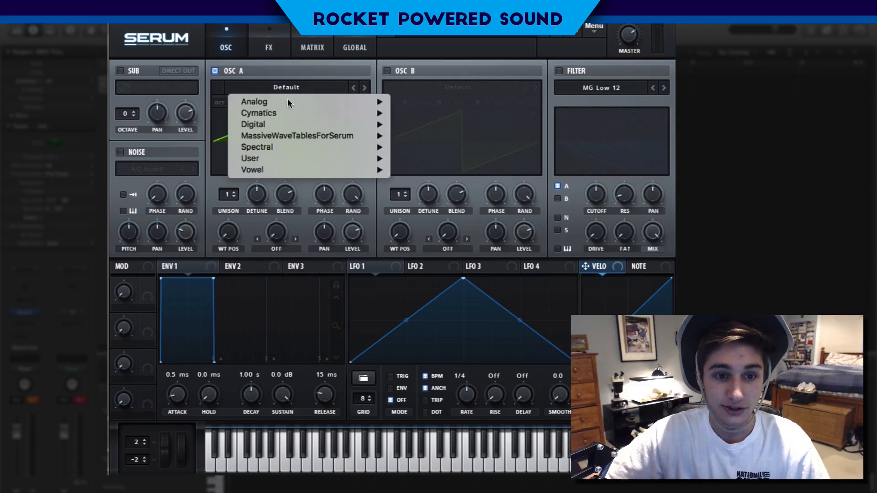
pyautogui.moveTo(301, 105)
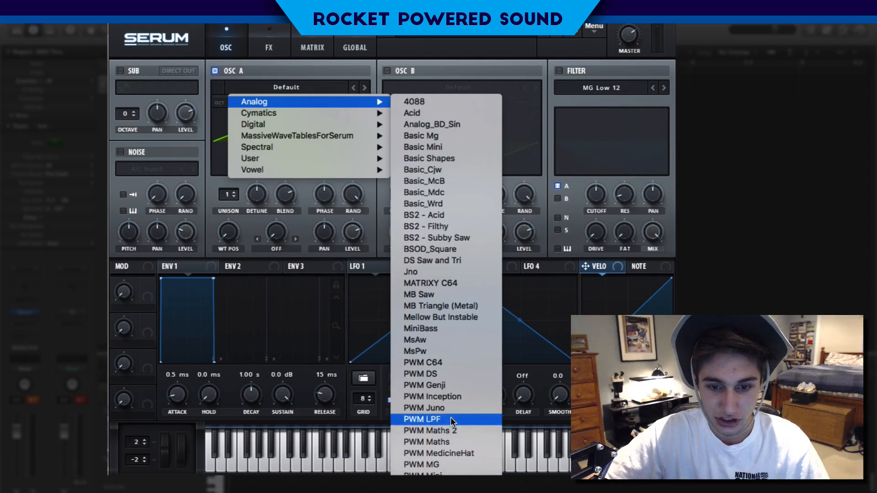
pyautogui.click(455, 387)
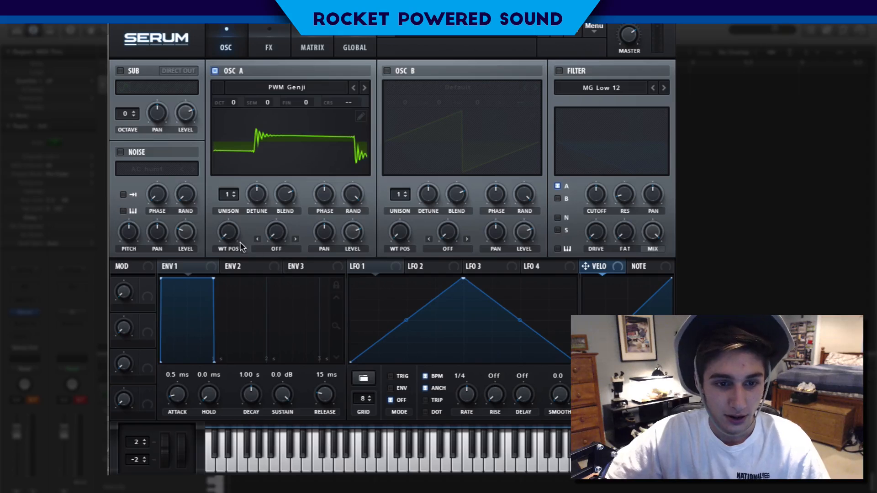
pyautogui.moveTo(218, 223); pyautogui.dragTo(270, 143)
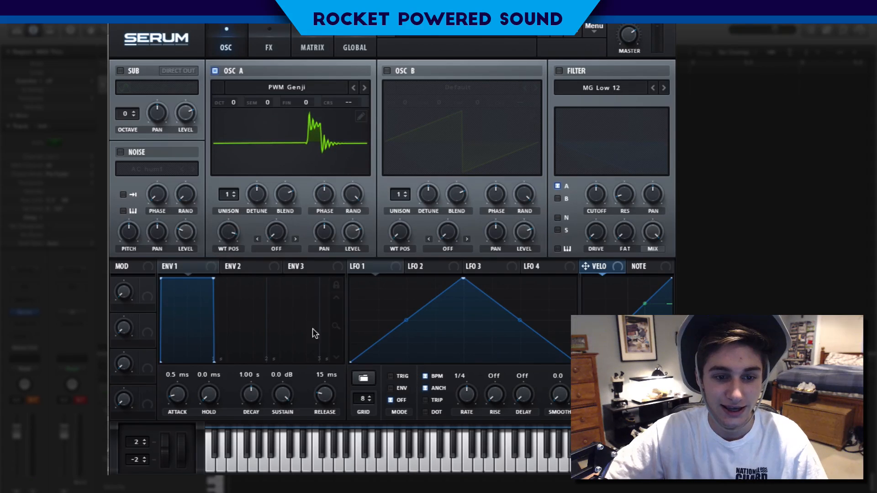
pyautogui.click(269, 49)
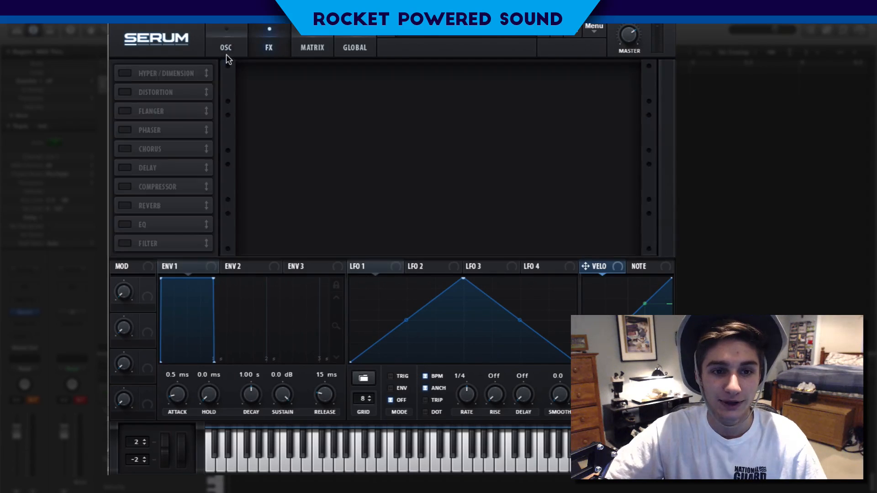
pyautogui.click(226, 53)
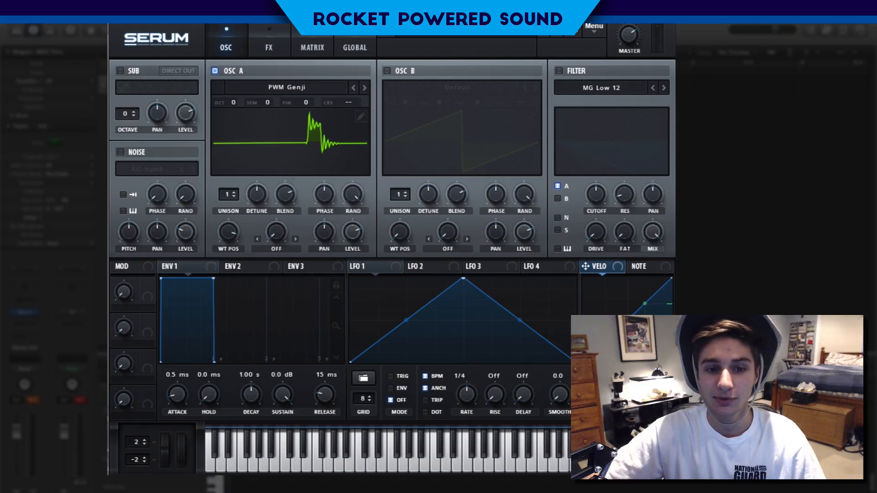
pyautogui.moveTo(228, 232); pyautogui.dragTo(212, 218)
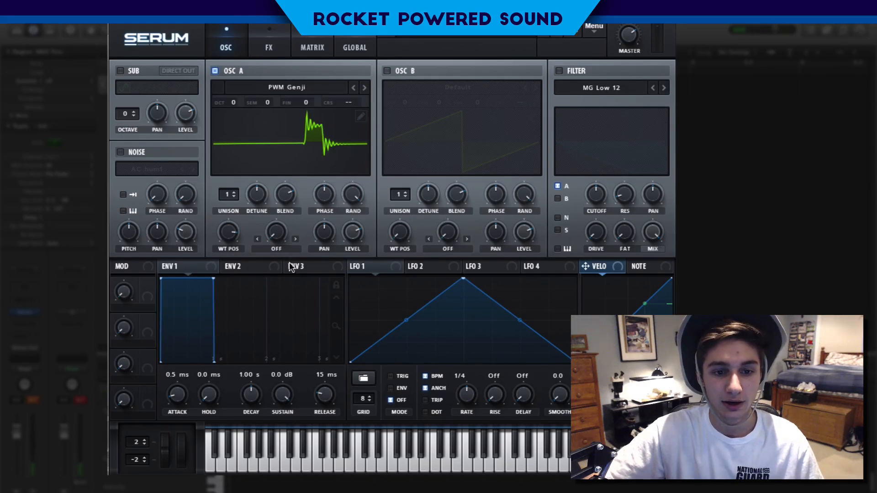
# Set oscillator A's warp mode to FM (from B) and enable oscillator B
pyautogui.click(277, 248)
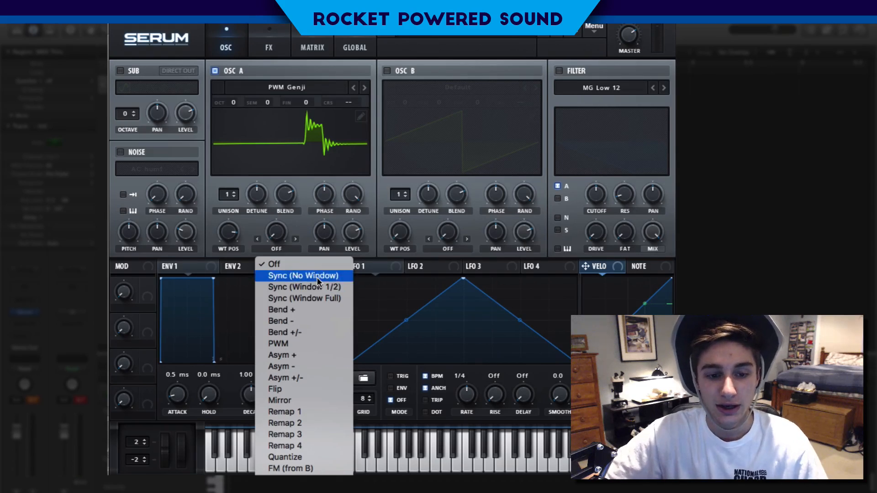
pyautogui.click(312, 465)
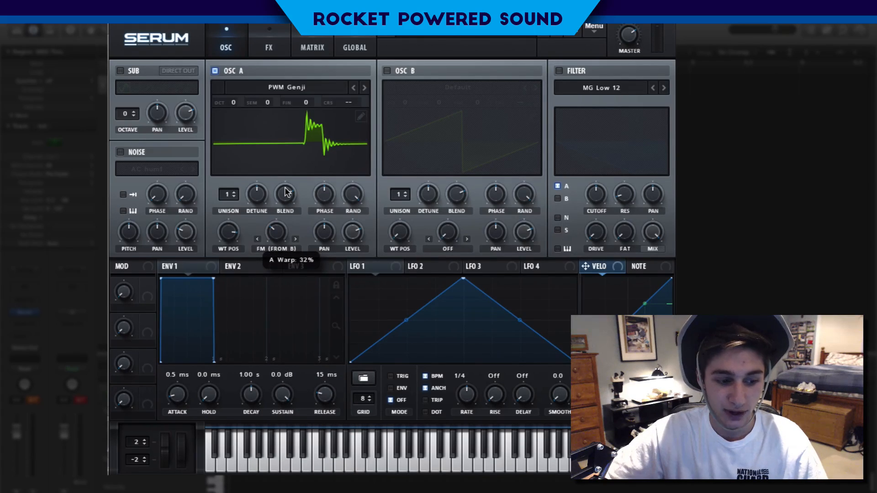
pyautogui.click(388, 71)
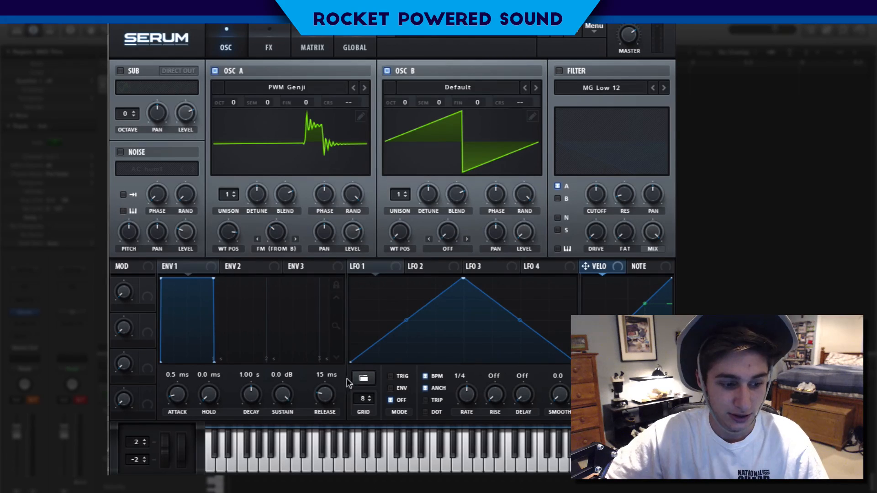
# Set oscillator A's FM warp amount to about 38% and assign LFO 1 to modulate it
pyautogui.moveTo(278, 232)
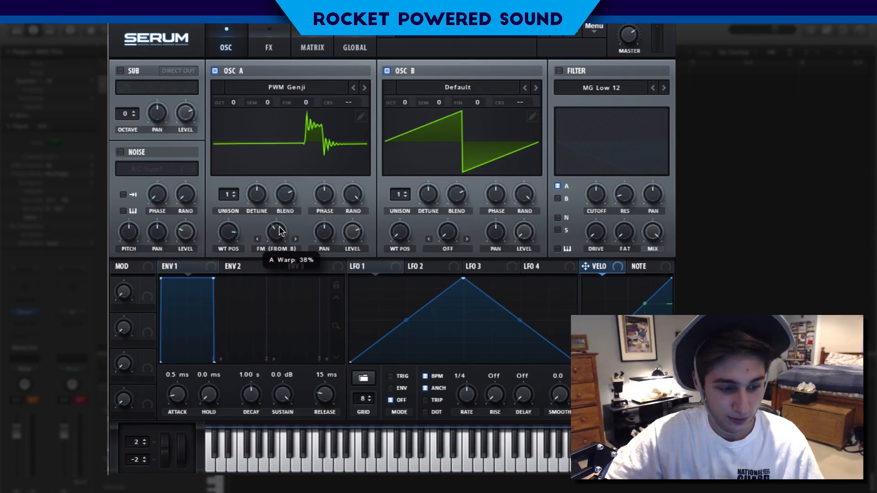
pyautogui.moveTo(280, 231); pyautogui.dragTo(280, 232)
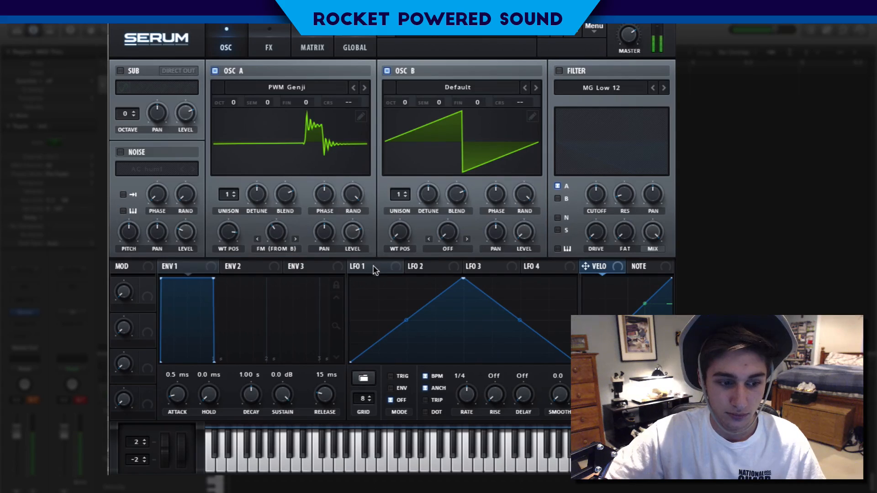
pyautogui.moveTo(352, 267); pyautogui.dragTo(229, 237)
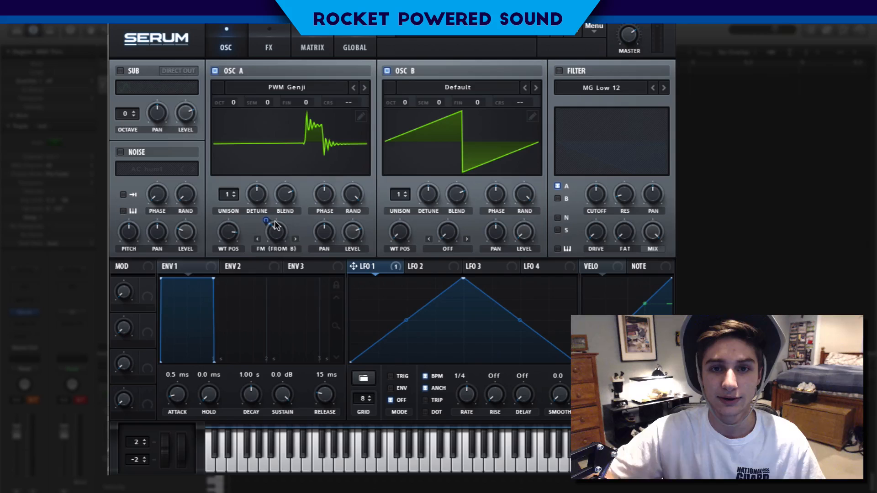
pyautogui.moveTo(275, 222)
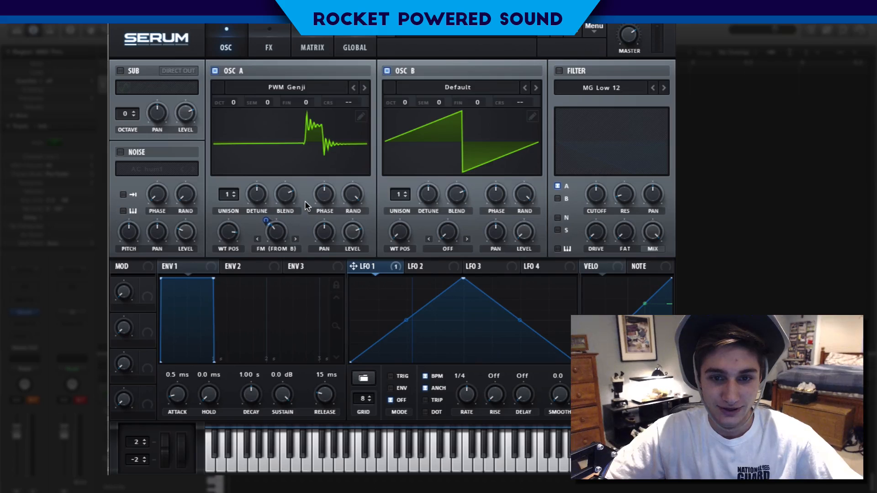
# Load the Analog wavetable PWM Mini into oscillator B and raise its wavetable position to a wide pulse shape
pyautogui.click(469, 87)
pyautogui.moveTo(475, 101)
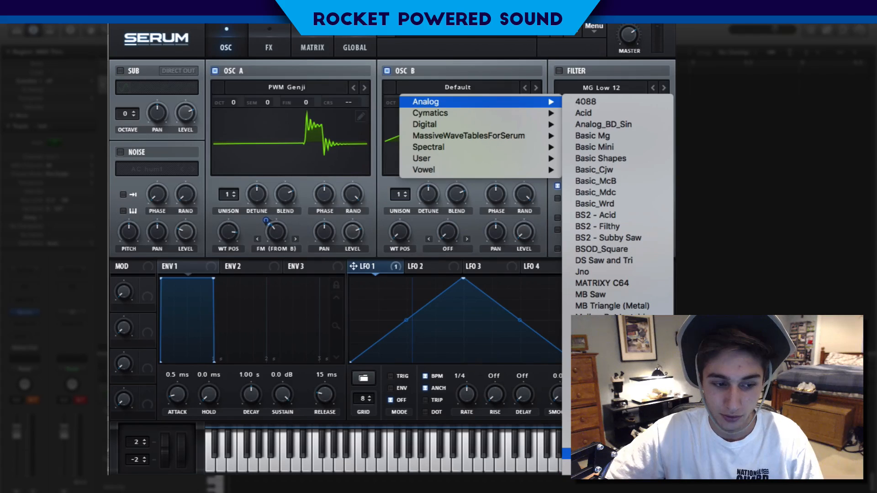
pyautogui.click(633, 477)
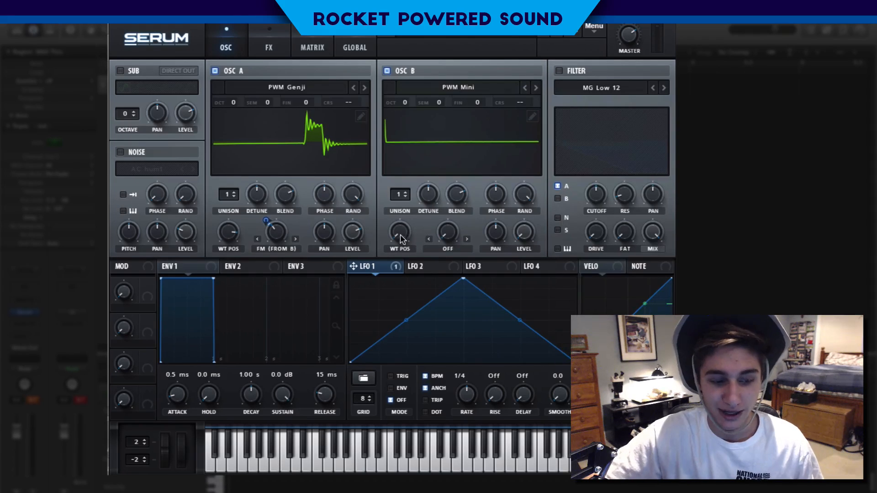
pyautogui.moveTo(396, 235); pyautogui.dragTo(445, 94)
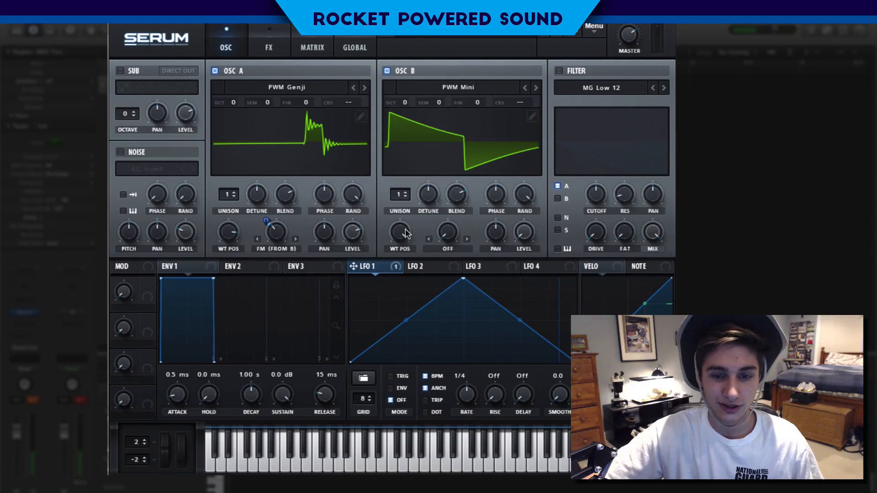
pyautogui.moveTo(407, 233)
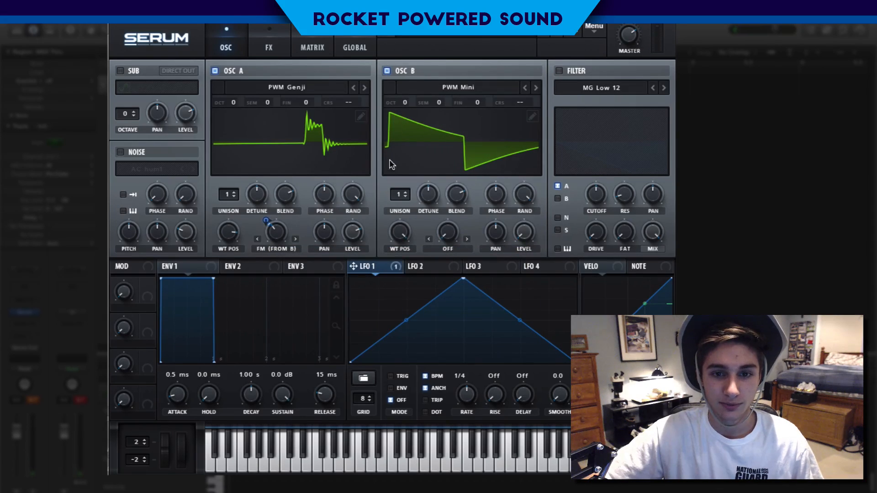
pyautogui.moveTo(401, 232); pyautogui.dragTo(404, 128)
pyautogui.moveTo(401, 232); pyautogui.dragTo(451, 242)
# Try the PWM warp mode on oscillator B and return its warp mode to Off
pyautogui.click(451, 240)
pyautogui.click(497, 343)
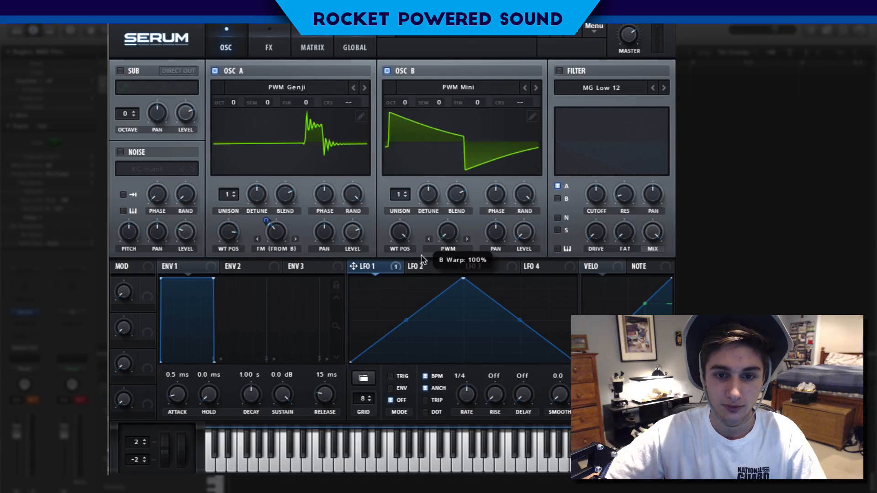
pyautogui.click(452, 249)
pyautogui.click(453, 264)
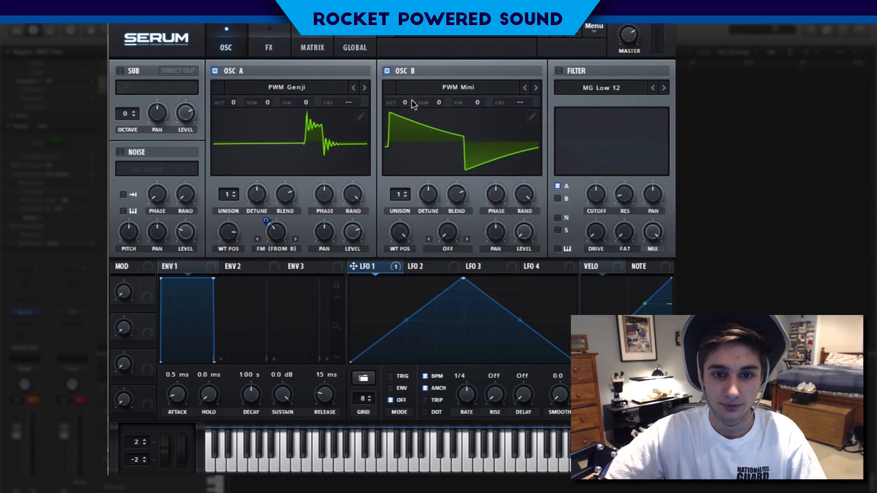
# Tune oscillator B up 4 octaves and 7 semitones
pyautogui.moveTo(412, 101); pyautogui.dragTo(416, 46)
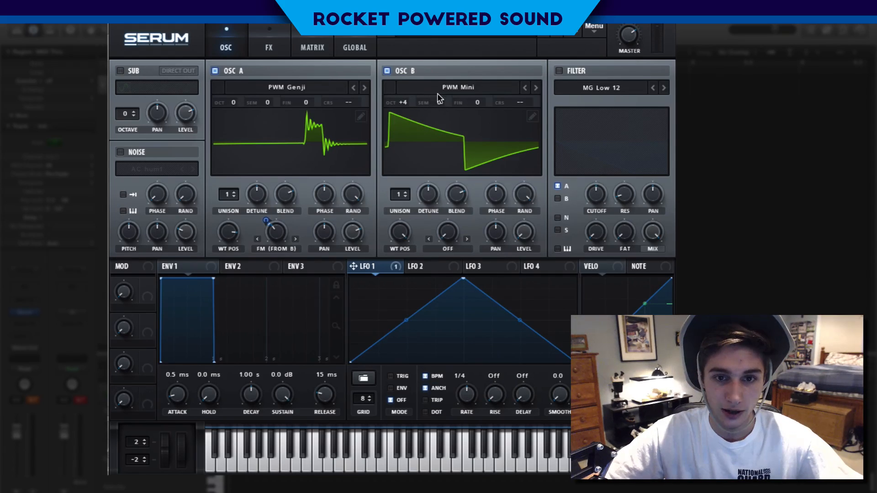
pyautogui.moveTo(437, 93); pyautogui.dragTo(445, 58)
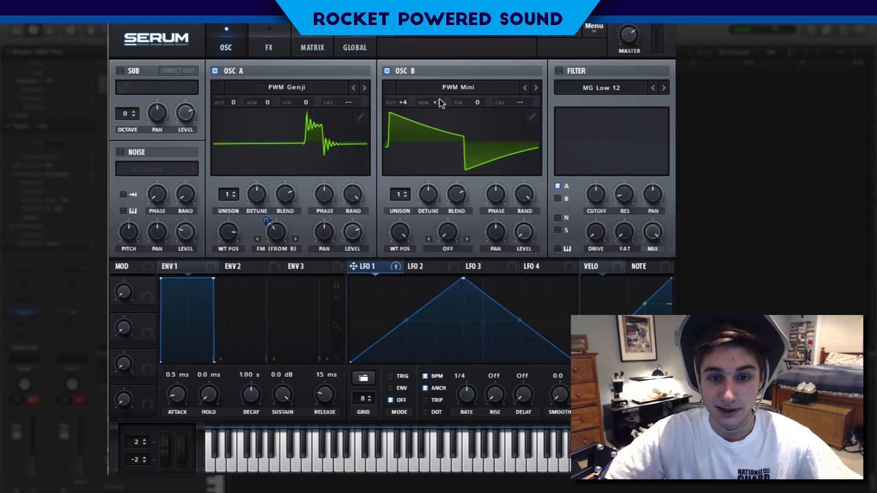
pyautogui.moveTo(439, 102); pyautogui.dragTo(452, 45)
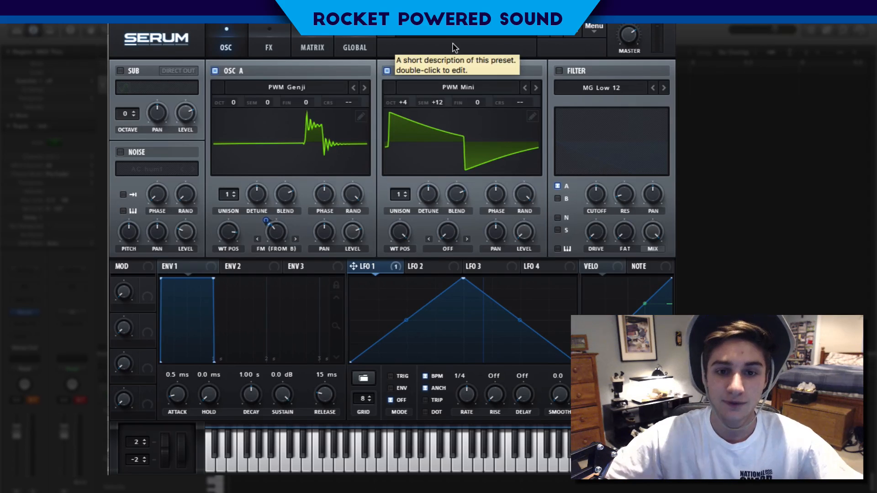
pyautogui.moveTo(438, 103); pyautogui.dragTo(437, 131)
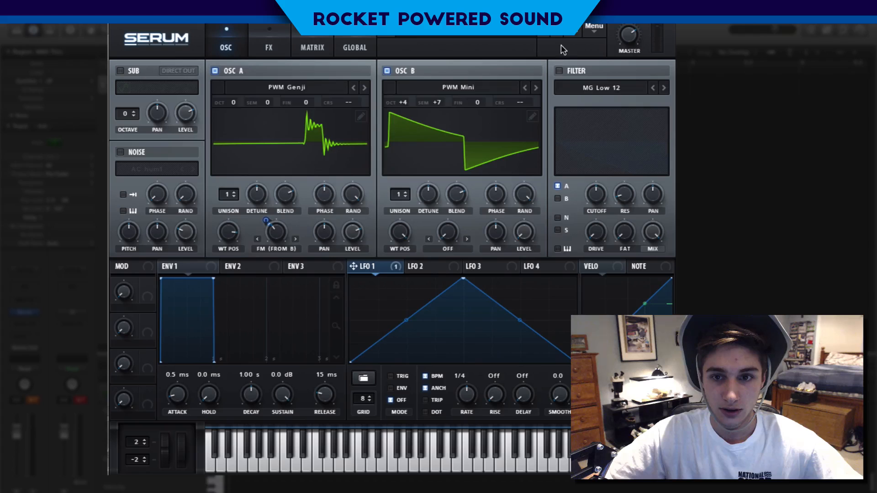
# Enable the filter and set its type to BP 12 from the Multi filters
pyautogui.click(558, 72)
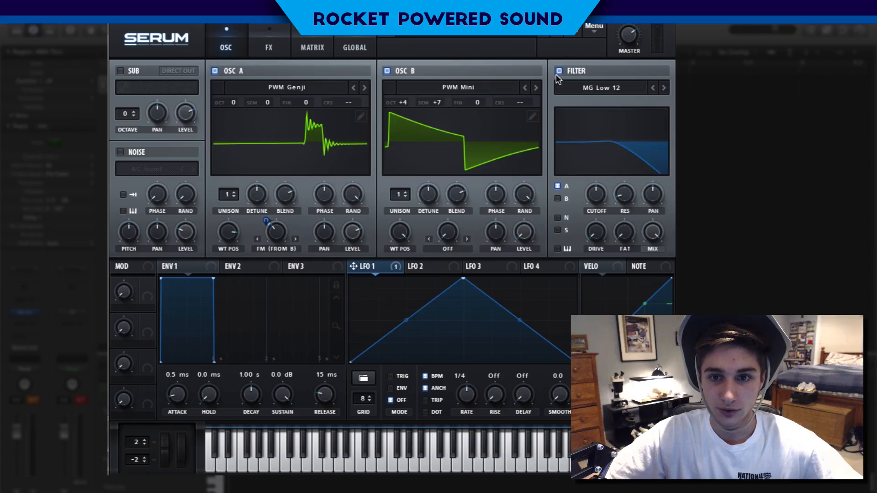
pyautogui.click(577, 87)
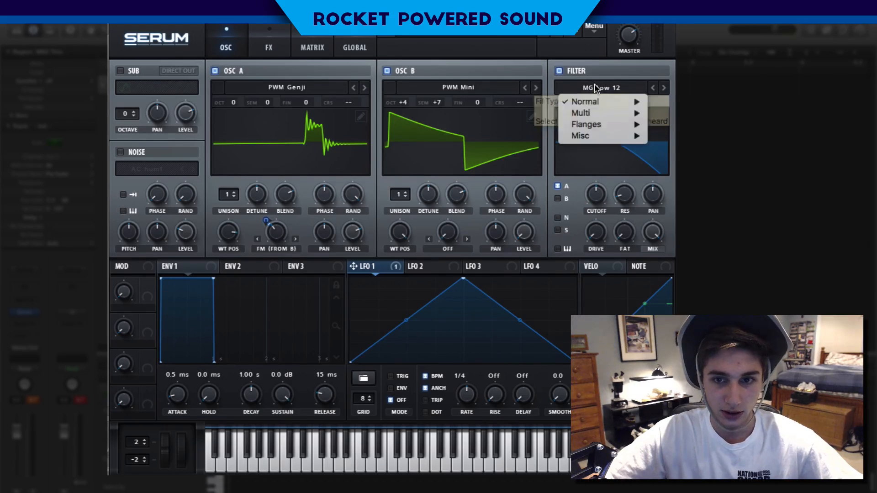
pyautogui.moveTo(588, 113)
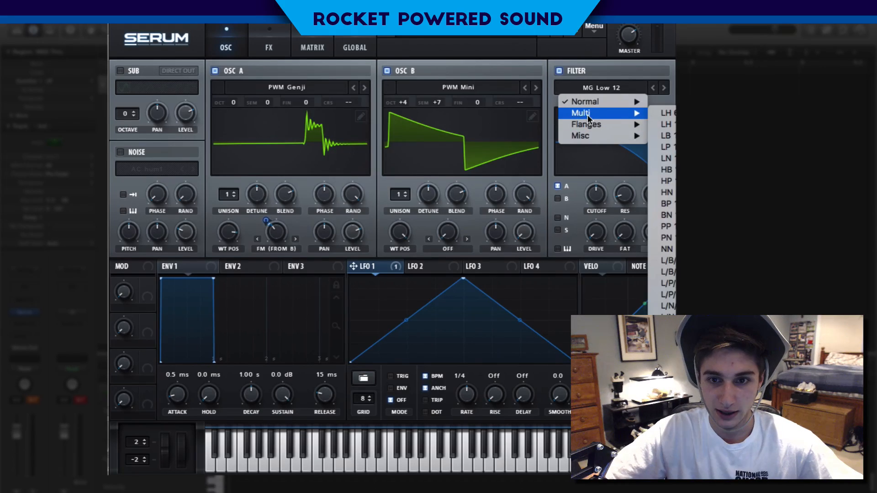
pyautogui.click(667, 204)
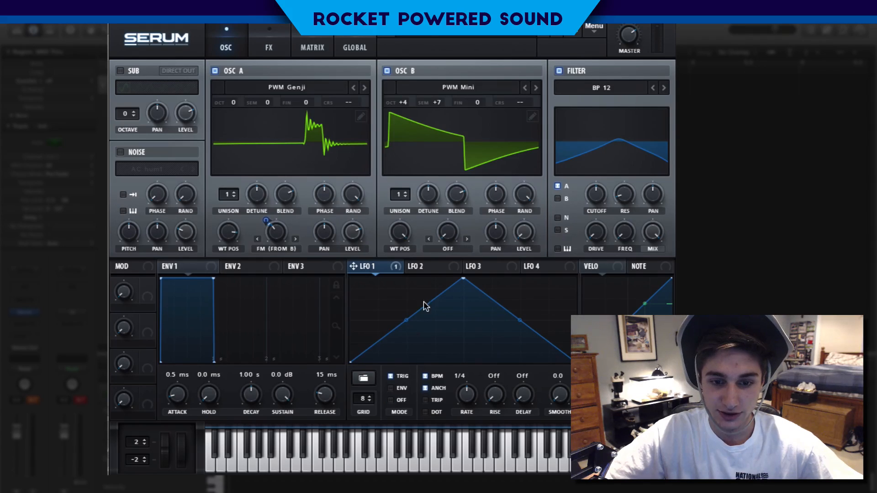
# Reshape LFO 1 by bowing its rising segment strongly upward and its falling segment strongly downward
pyautogui.moveTo(406, 320); pyautogui.dragTo(406, 283)
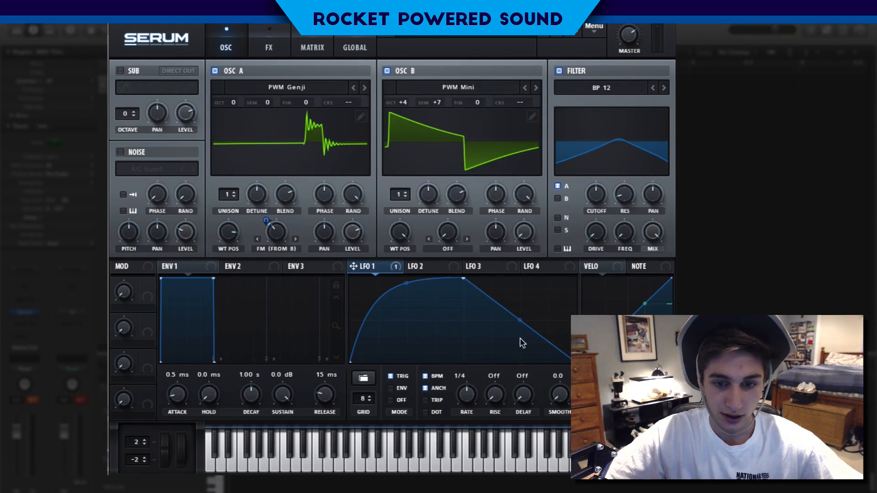
pyautogui.moveTo(520, 320); pyautogui.dragTo(510, 347)
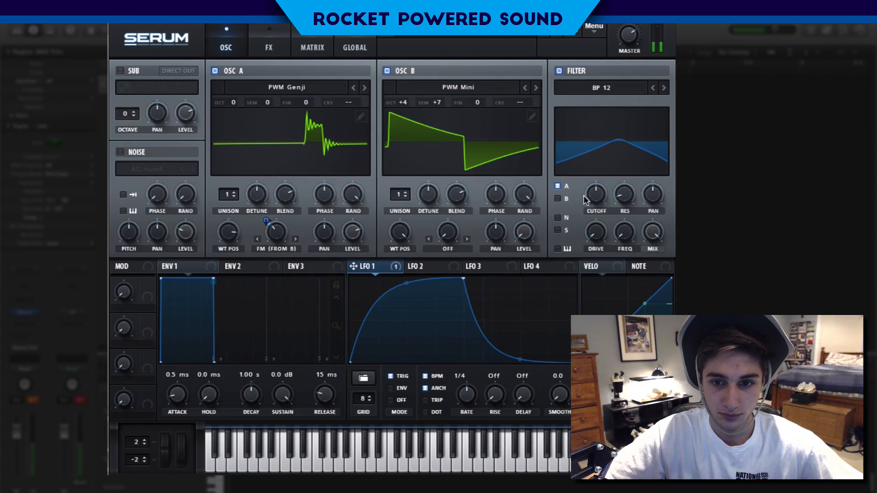
# Lower the filter cutoff to its minimum and assign LFO 1 to modulate the cutoff
pyautogui.moveTo(597, 195); pyautogui.dragTo(585, 223)
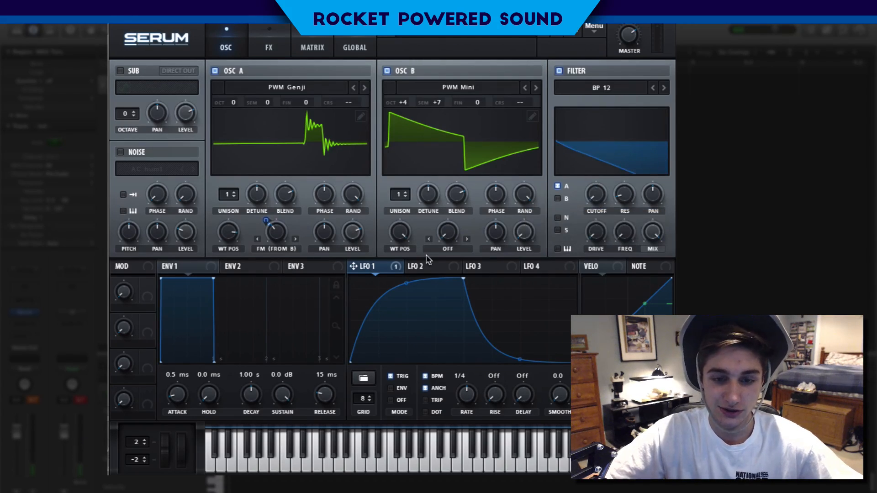
pyautogui.moveTo(353, 266); pyautogui.dragTo(566, 196)
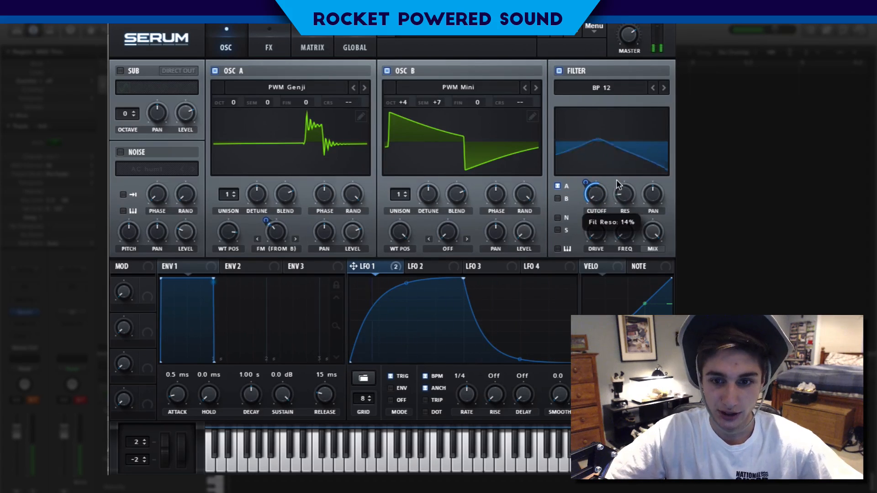
# Raise the BP 12 filter's resonance, adjust its FREQ setting and assign LFO 1 to modulate FREQ
pyautogui.moveTo(617, 181); pyautogui.dragTo(618, 160)
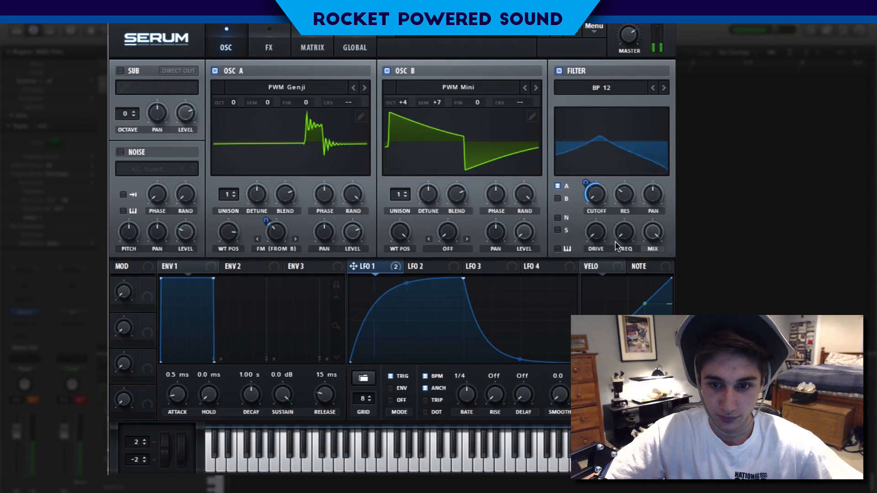
pyautogui.moveTo(625, 187); pyautogui.dragTo(622, 237)
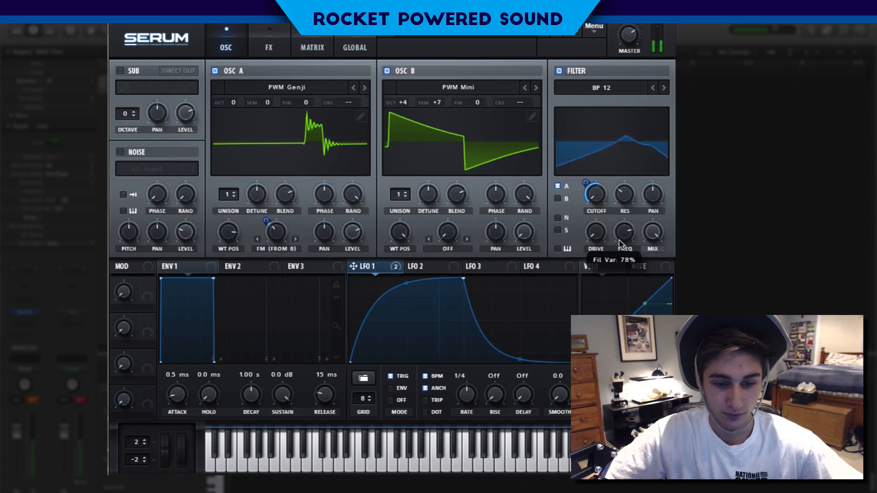
pyautogui.moveTo(377, 273); pyautogui.dragTo(591, 230)
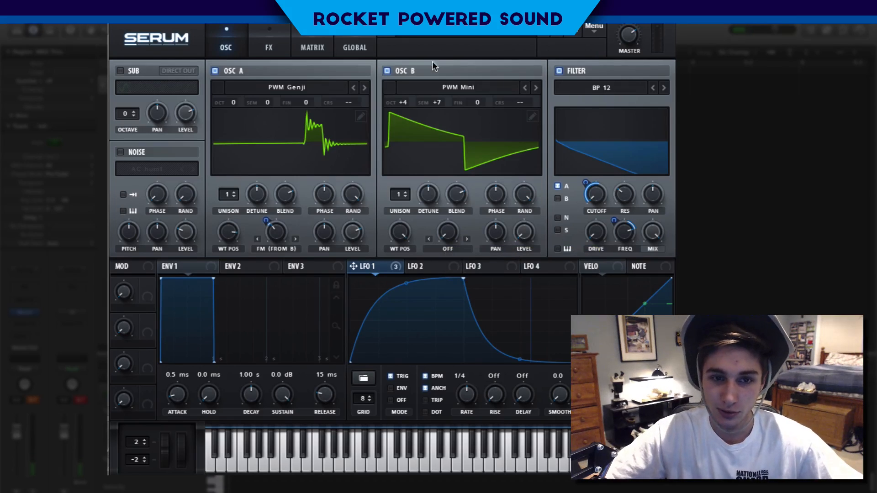
# Enable the Filter effect and move it to the start of the effects chain
pyautogui.click(275, 37)
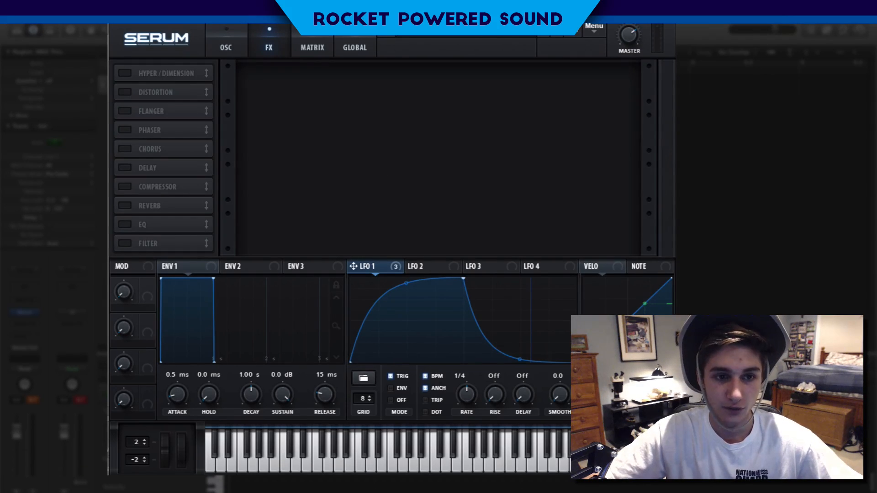
pyautogui.click(125, 244)
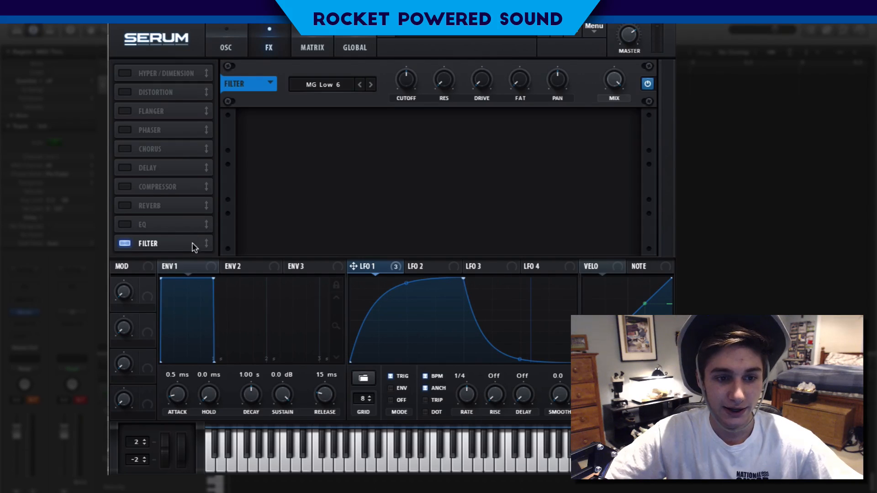
pyautogui.moveTo(178, 243); pyautogui.dragTo(180, 54)
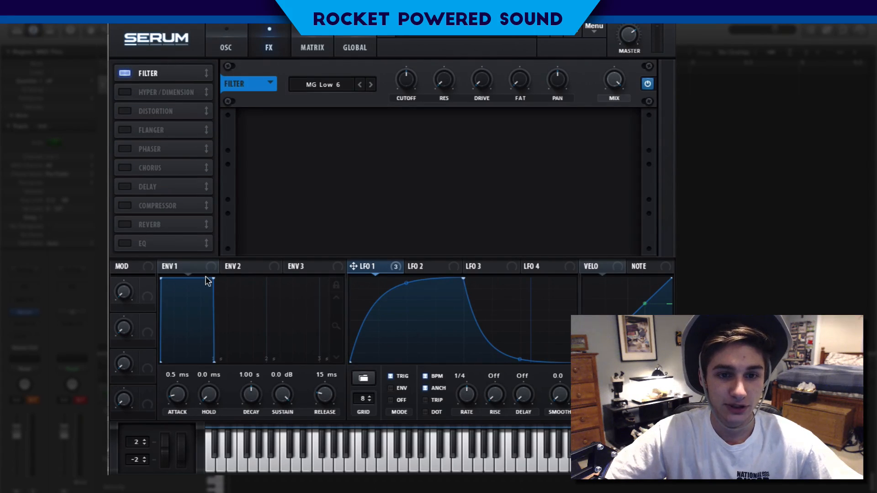
# Set the effect filter's type to Reverb from the Misc filters and lower its cutoff to about 156 Hz
pyautogui.click(325, 87)
pyautogui.moveTo(355, 133)
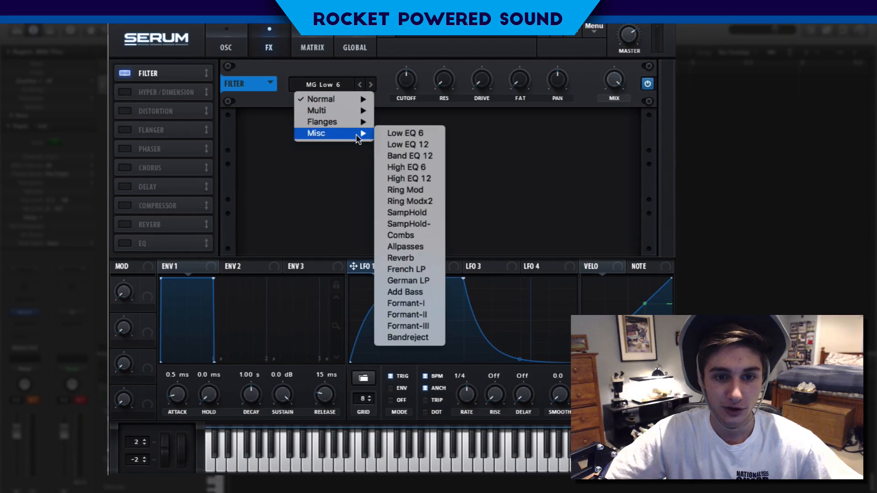
pyautogui.click(414, 257)
pyautogui.moveTo(409, 79)
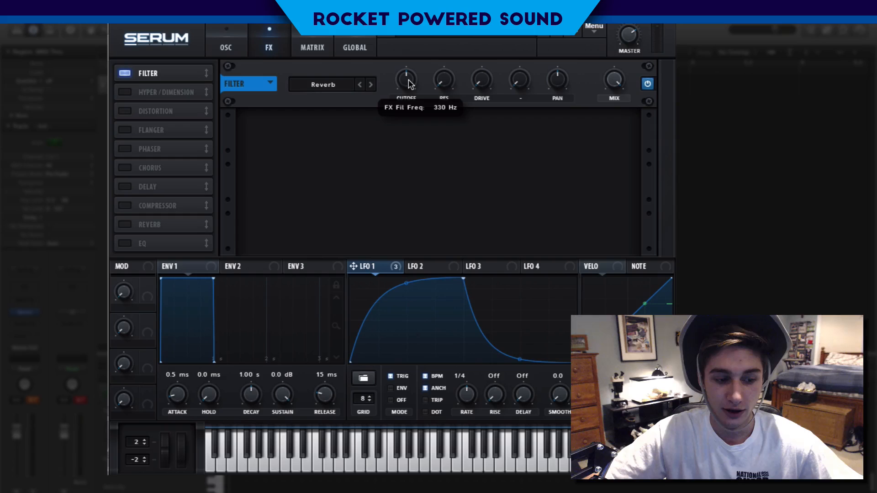
pyautogui.moveTo(408, 79)
pyautogui.mouseDown()
pyautogui.moveTo(399, 89)
pyautogui.moveTo(410, 87)
pyautogui.mouseUp()
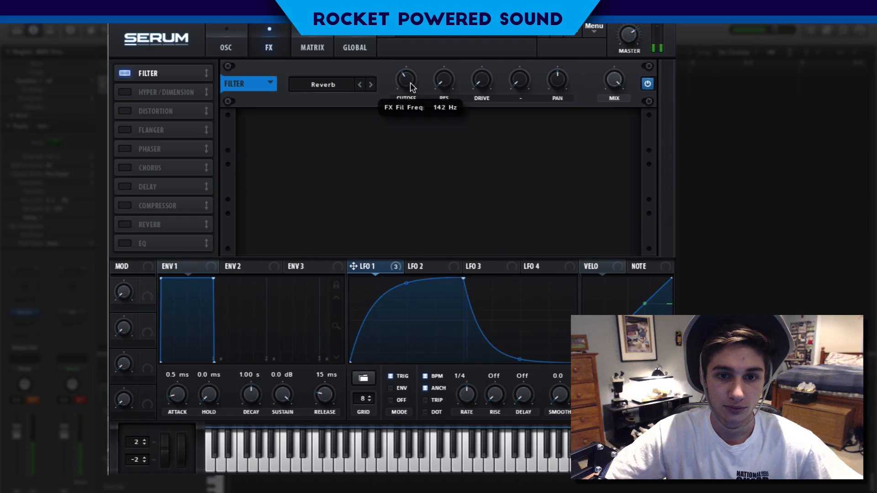
pyautogui.moveTo(410, 82); pyautogui.dragTo(409, 84)
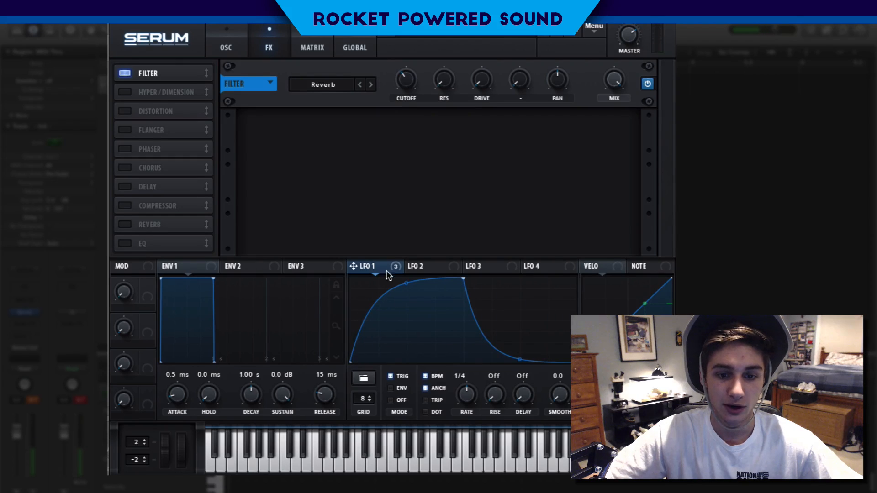
# Assign LFO 1 to the Reverb filter's cutoff with an amount of about -5, and raise the filter's resonance
pyautogui.moveTo(354, 267); pyautogui.dragTo(367, 88)
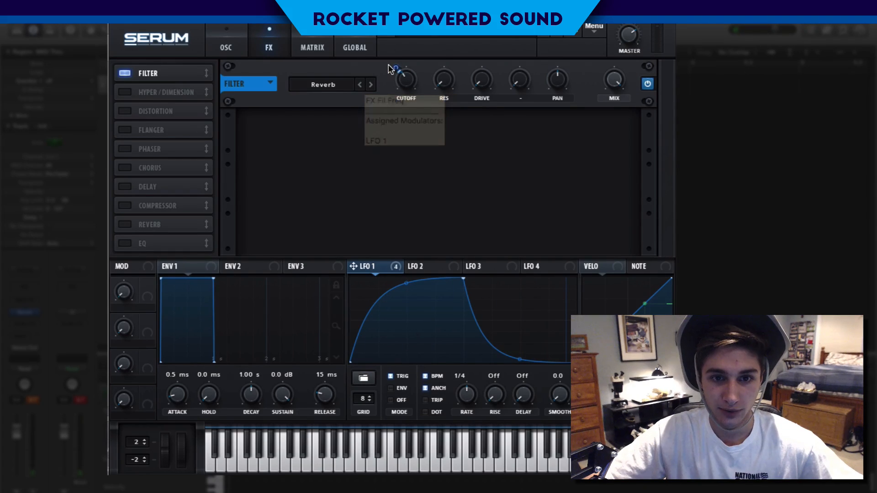
pyautogui.moveTo(392, 65)
pyautogui.moveTo(392, 66); pyautogui.dragTo(392, 64)
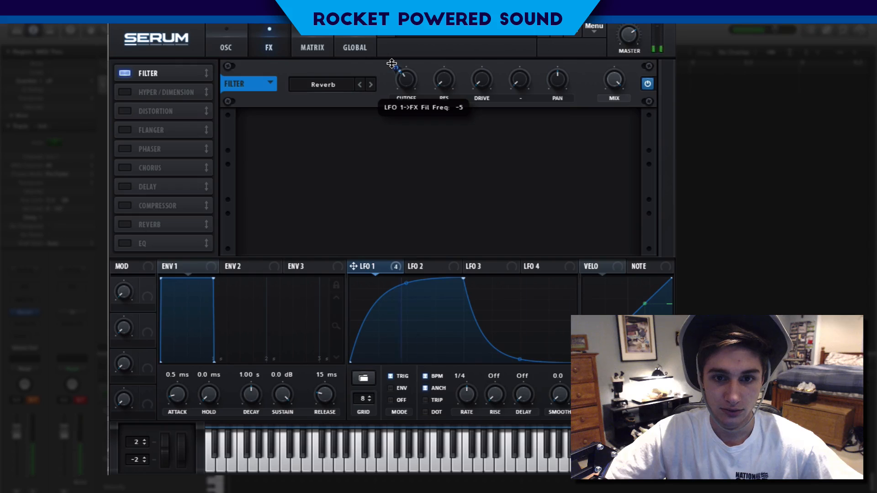
pyautogui.moveTo(414, 90)
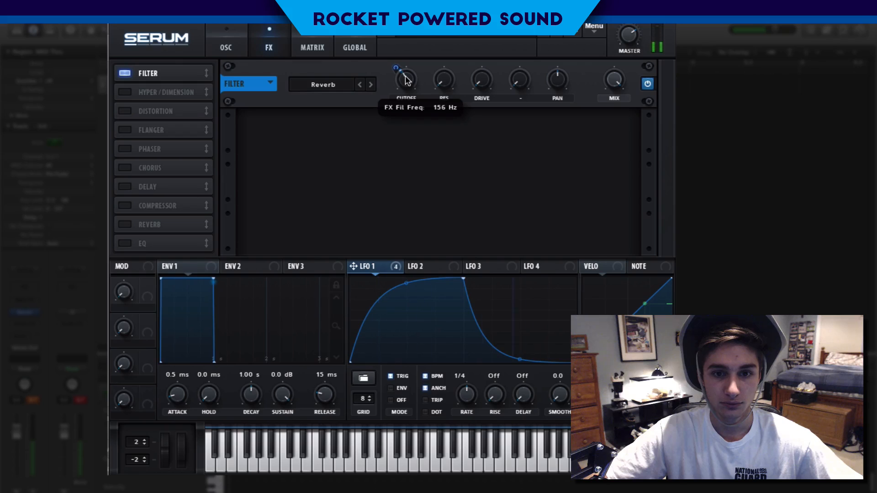
pyautogui.moveTo(457, 85); pyautogui.dragTo(466, 37)
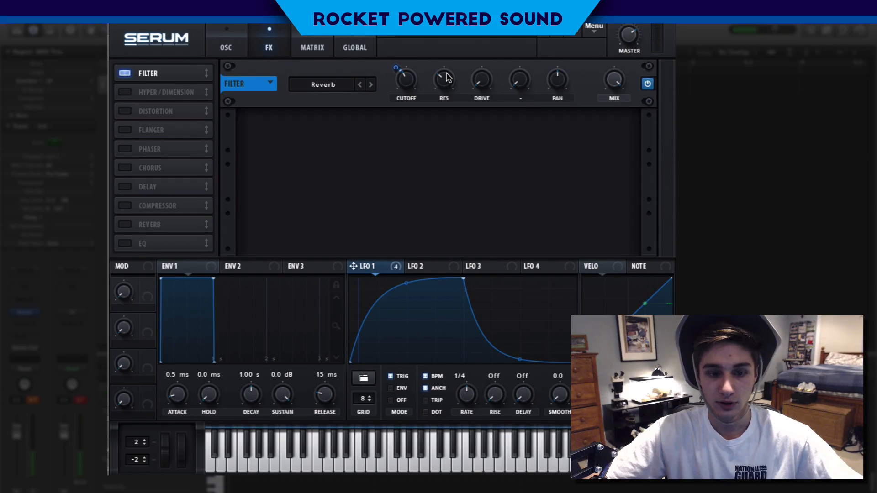
# Enable the Distortion effect with the Tube type and raise its drive to maximum
pyautogui.click(124, 114)
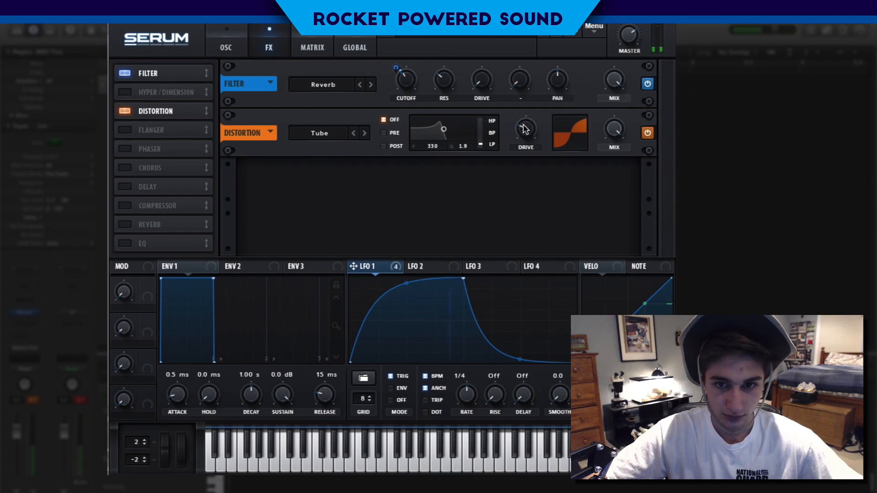
pyautogui.moveTo(527, 116); pyautogui.dragTo(560, 37)
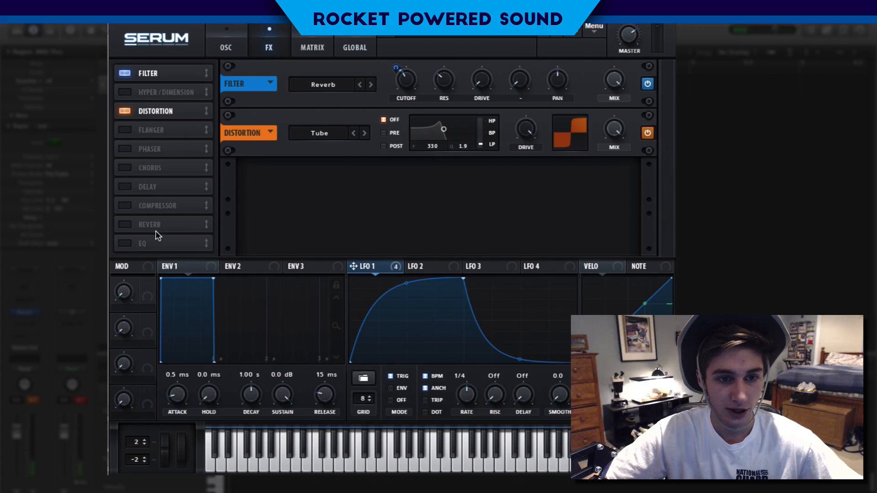
# Enable the Phaser, turn its rate, depth and frequency down to minimum, and reduce its mix somewhat
pyautogui.click(125, 148)
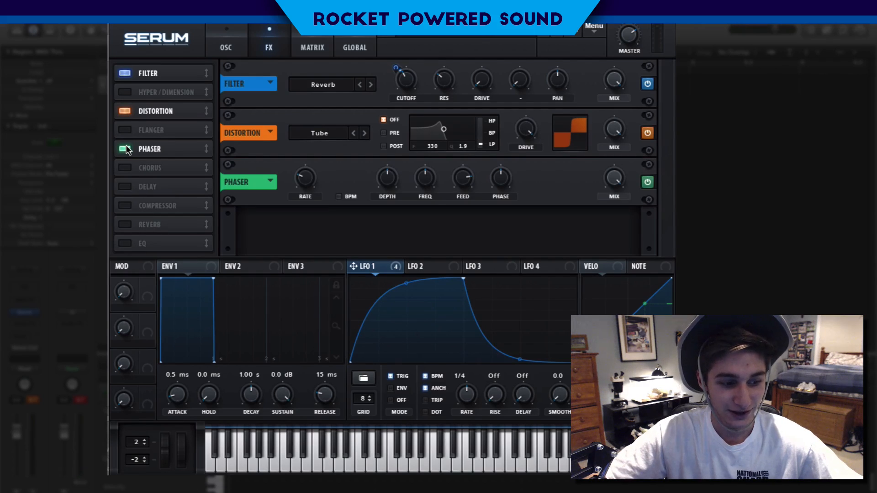
pyautogui.moveTo(310, 181); pyautogui.dragTo(320, 326)
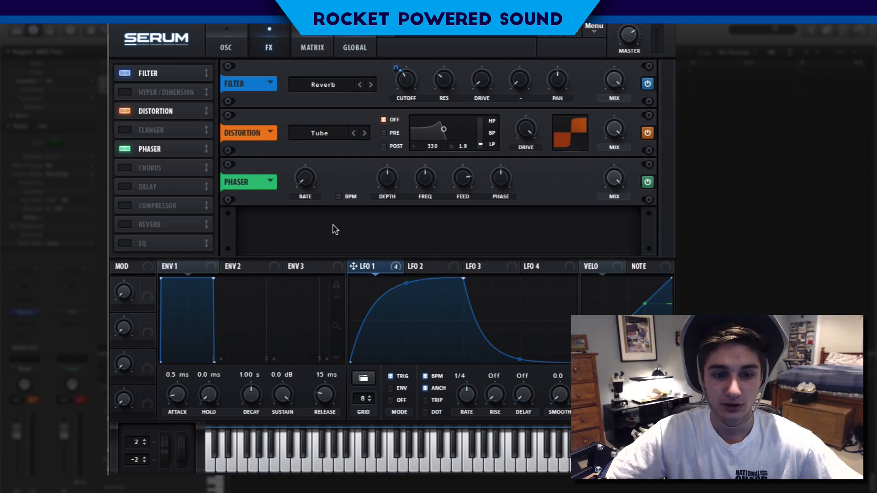
pyautogui.moveTo(379, 178); pyautogui.dragTo(351, 285)
pyautogui.moveTo(437, 186); pyautogui.dragTo(379, 352)
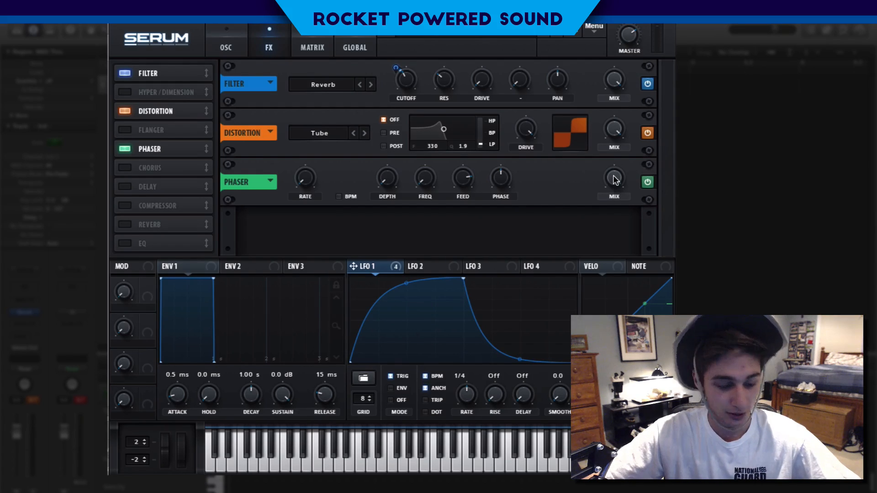
pyautogui.moveTo(613, 175); pyautogui.dragTo(594, 202)
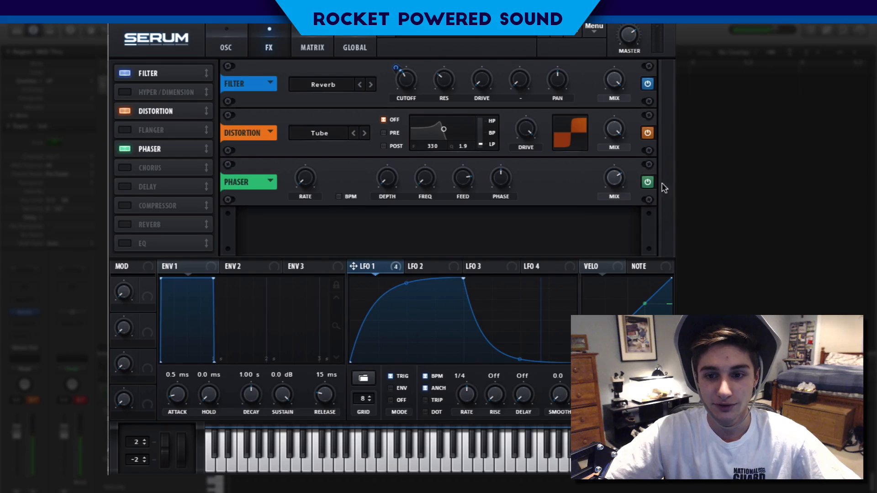
# Enable the Hyper/Dimension effect and move it directly after the Phaser in the effects chain
pyautogui.click(123, 206)
pyautogui.click(129, 201)
pyautogui.click(130, 91)
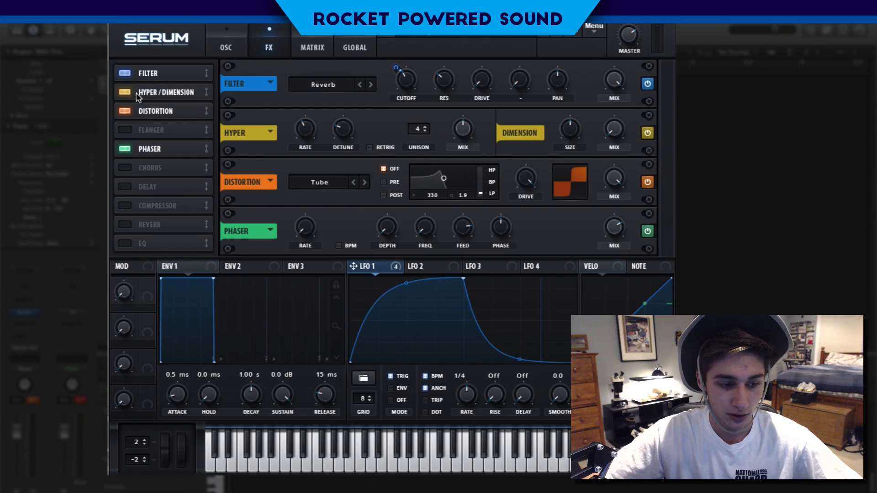
pyautogui.moveTo(138, 94); pyautogui.dragTo(153, 154)
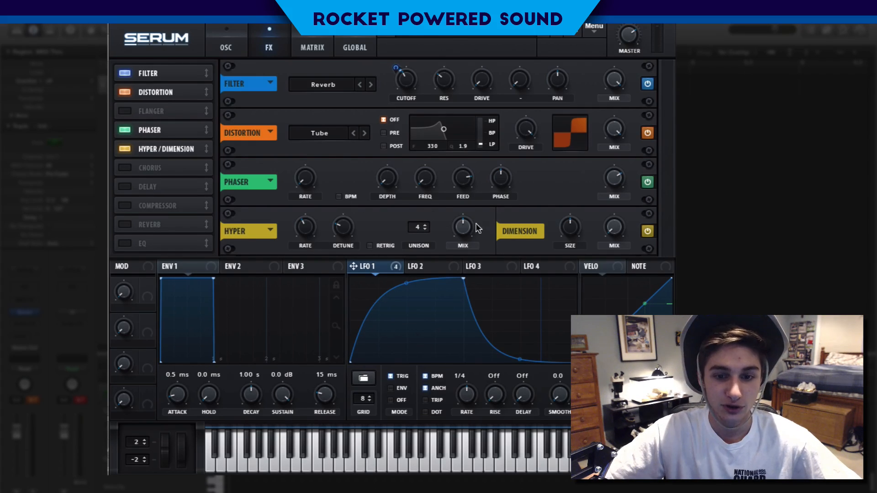
# Lower the Hyper mix below halfway, turn the Dimension size down to minimum and raise the Dimension mix partway
pyautogui.moveTo(463, 227); pyautogui.dragTo(452, 240)
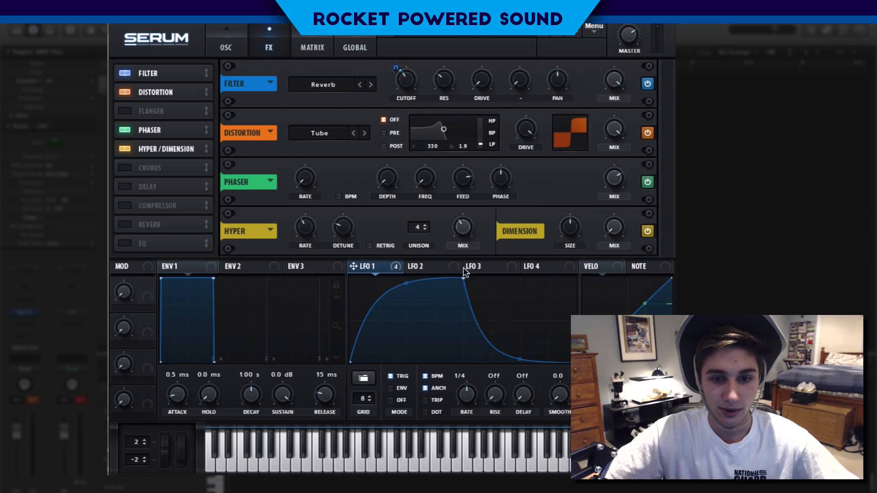
pyautogui.moveTo(466, 230); pyautogui.dragTo(458, 230)
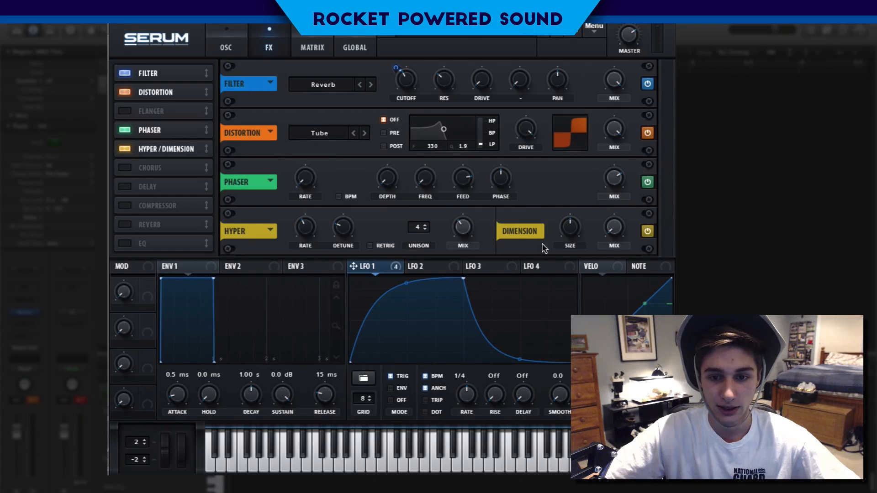
pyautogui.moveTo(562, 233); pyautogui.dragTo(543, 273)
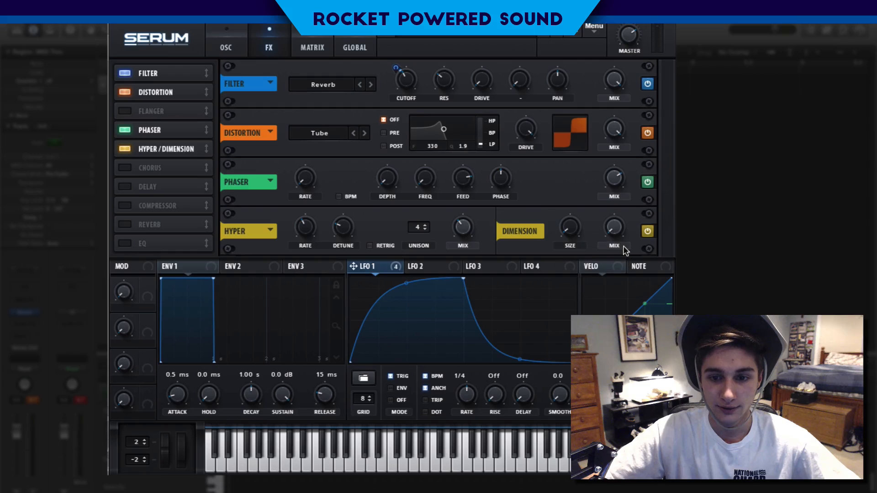
pyautogui.moveTo(616, 232); pyautogui.dragTo(578, 137)
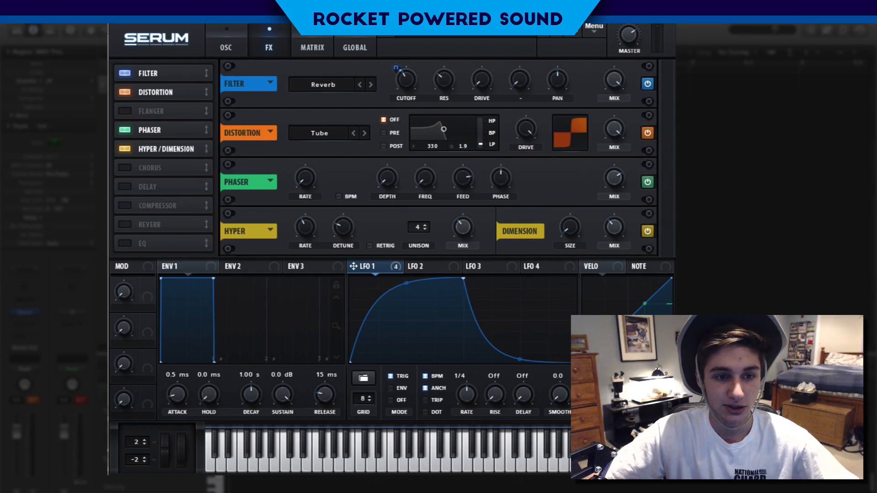
# Enable the Compressor effect and switch it to multiband mode
pyautogui.click(131, 206)
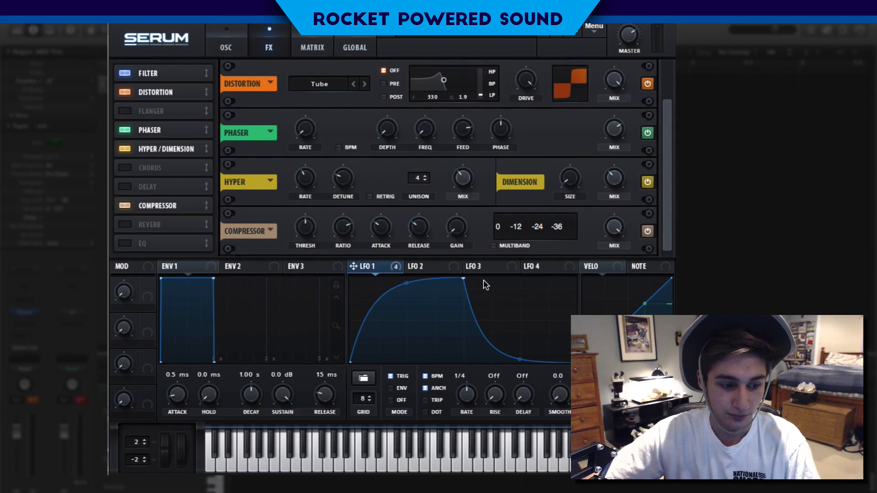
pyautogui.click(493, 246)
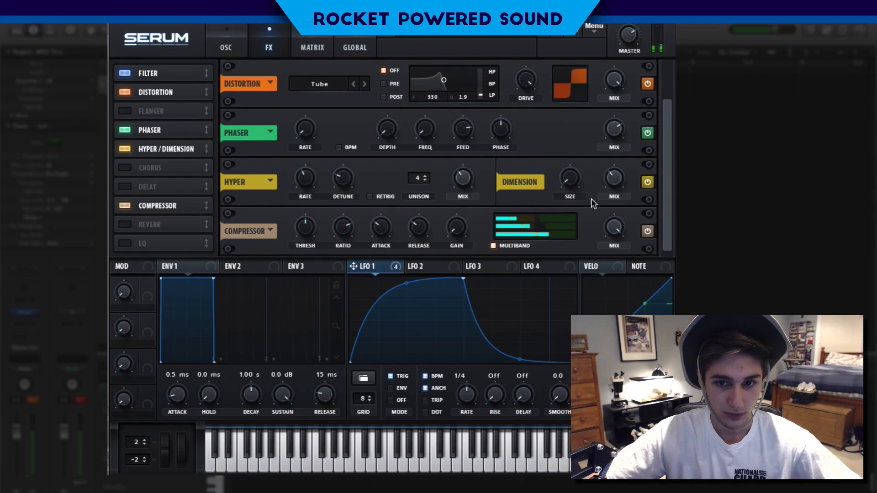
# Enable the EQ effect and move it directly after the Compressor in the effects chain
pyautogui.click(124, 242)
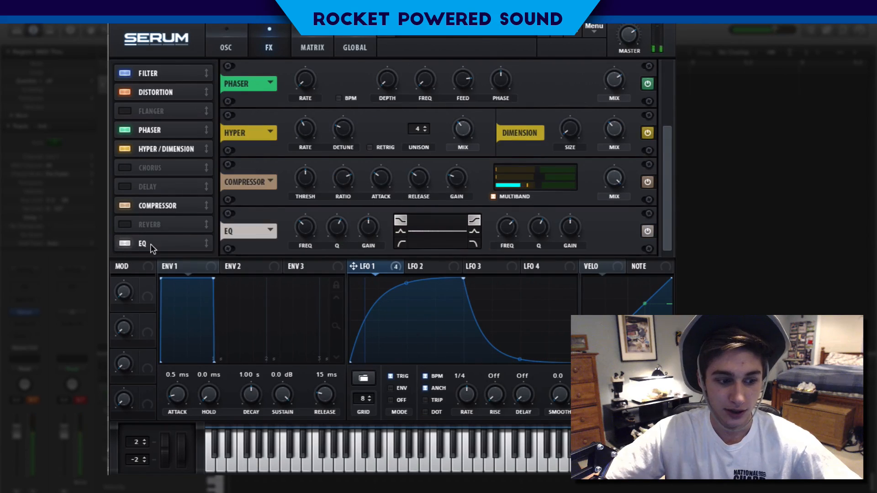
pyautogui.moveTo(152, 247); pyautogui.dragTo(170, 213)
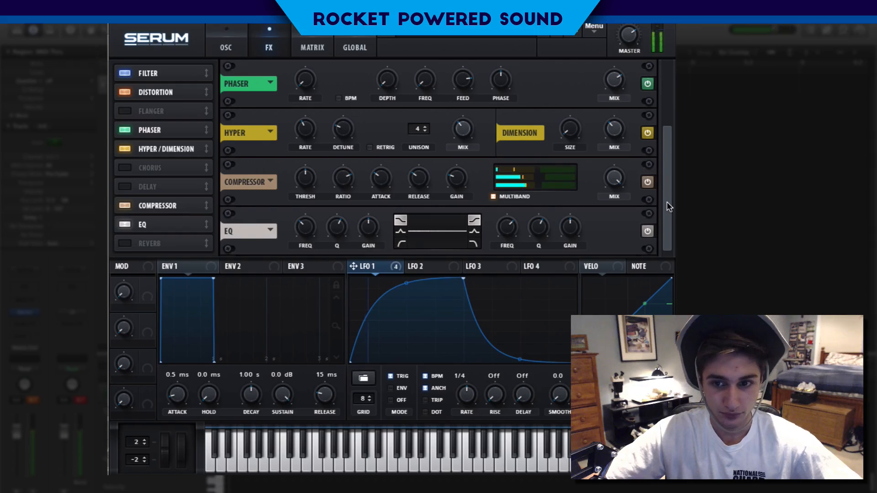
pyautogui.moveTo(667, 202)
pyautogui.mouseDown()
pyautogui.moveTo(672, 183)
pyautogui.moveTo(669, 206)
pyautogui.mouseUp()
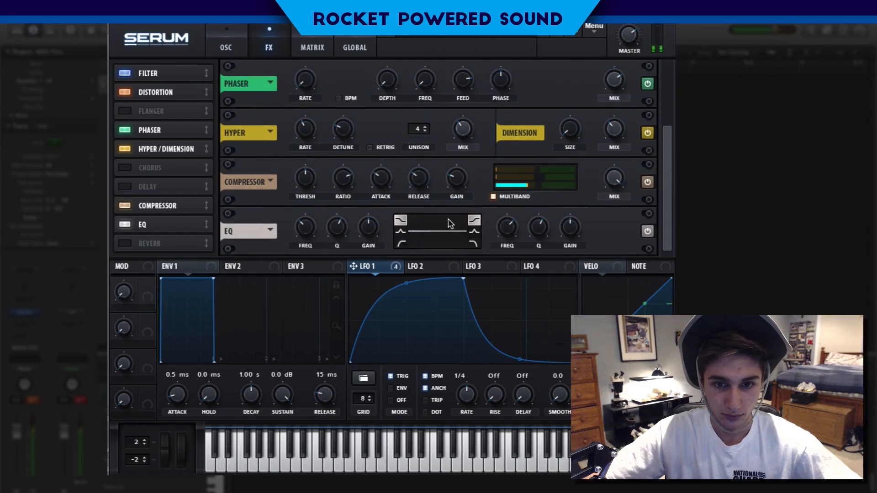
# Set both EQ bands to peak shapes, boost both gains, and lower the low band's frequency below 210 Hz
pyautogui.click(400, 231)
pyautogui.click(474, 231)
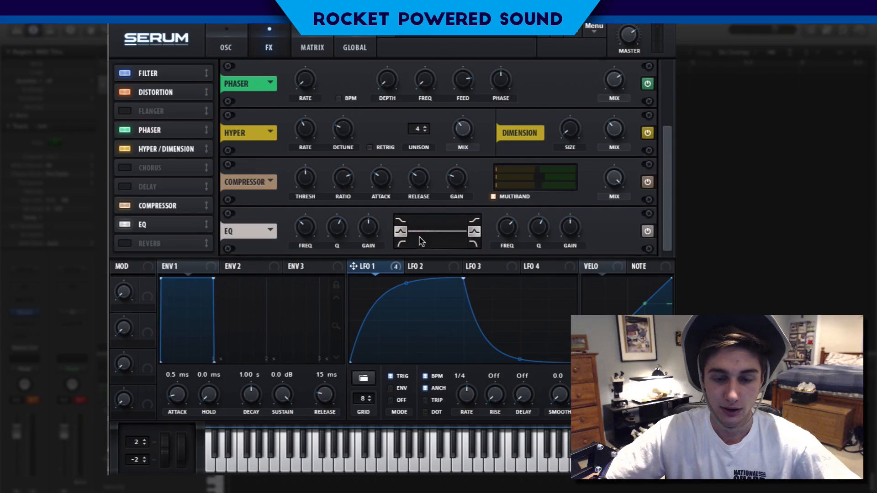
pyautogui.moveTo(377, 227); pyautogui.dragTo(386, 213)
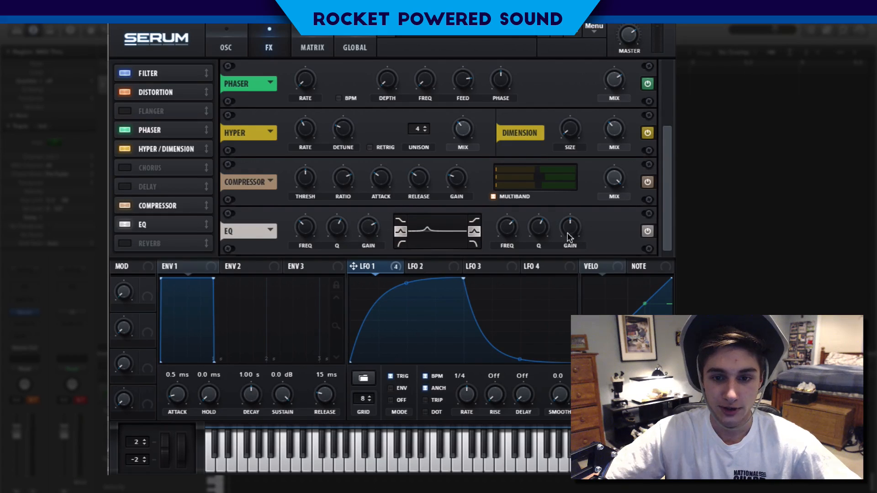
pyautogui.moveTo(569, 237); pyautogui.dragTo(585, 213)
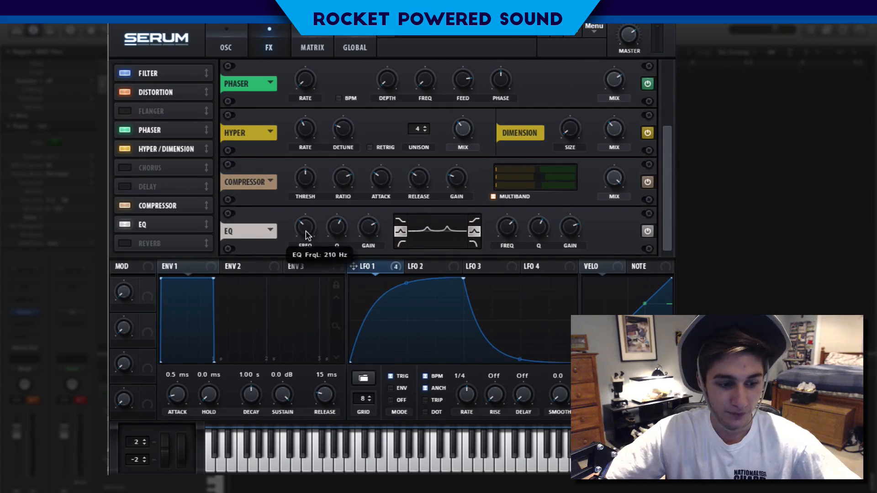
pyautogui.moveTo(300, 233); pyautogui.dragTo(297, 239)
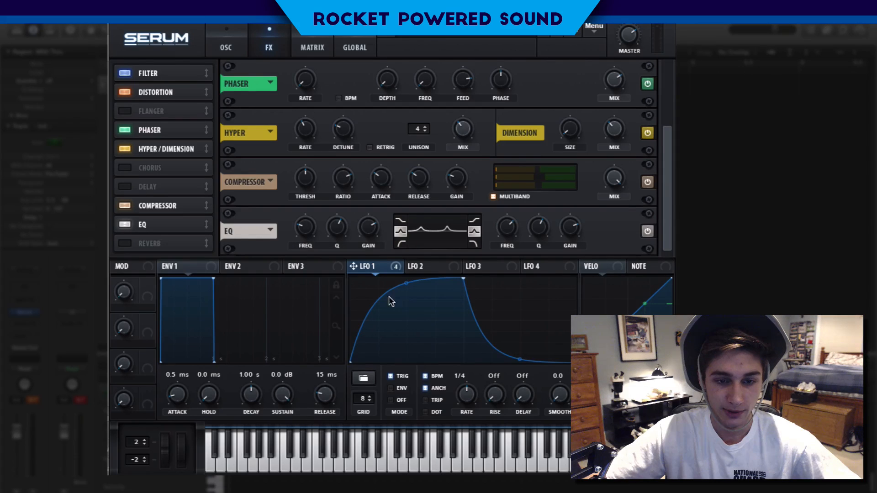
# Assign LFO 1 to the frequencies of both EQ bands and raise the low band's gain to about 14.5 dB
pyautogui.moveTo(354, 266); pyautogui.dragTo(263, 231)
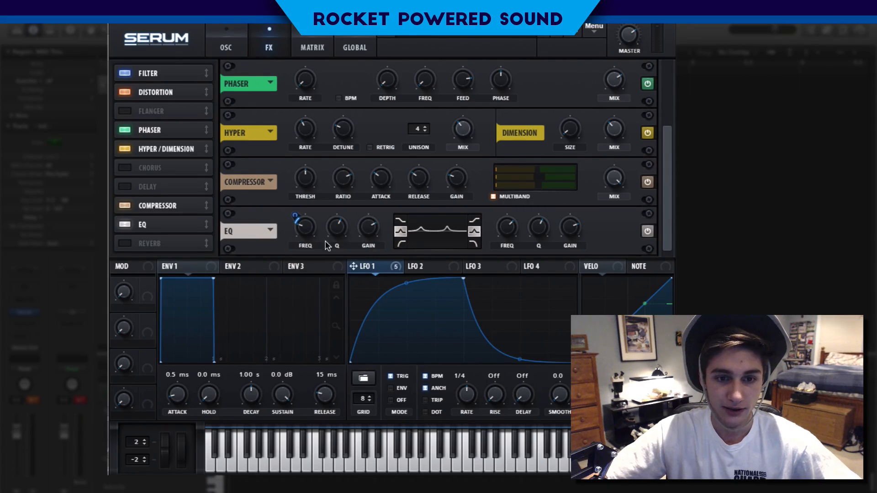
pyautogui.moveTo(292, 214)
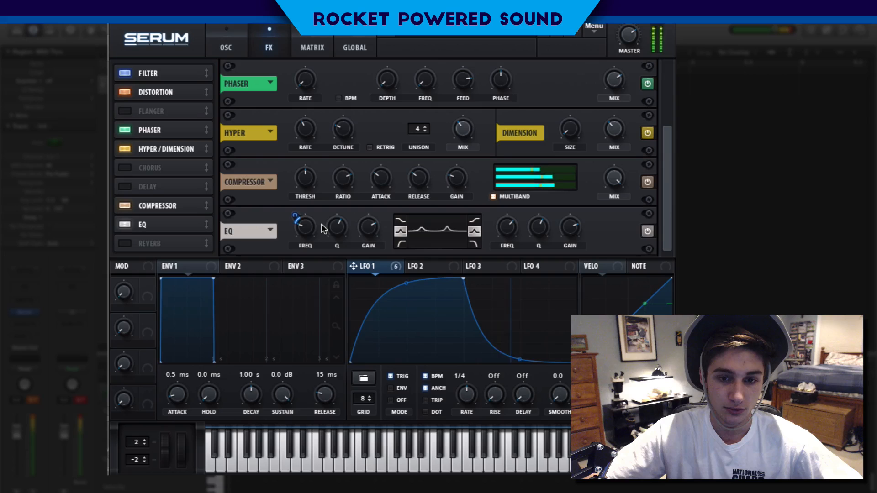
pyautogui.moveTo(516, 227)
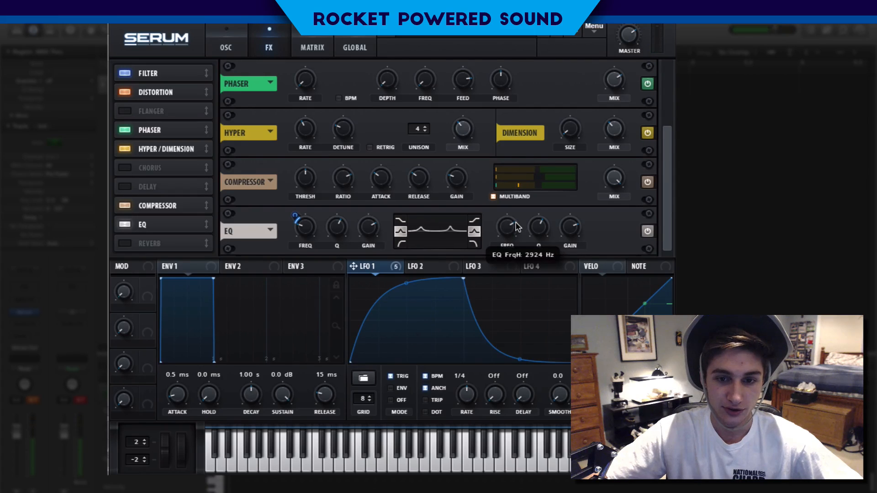
pyautogui.moveTo(389, 267); pyautogui.dragTo(507, 227)
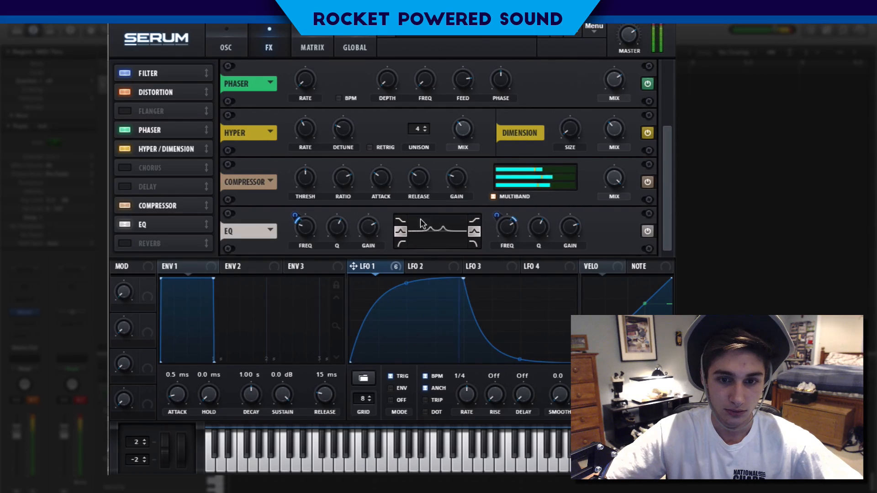
pyautogui.moveTo(369, 227)
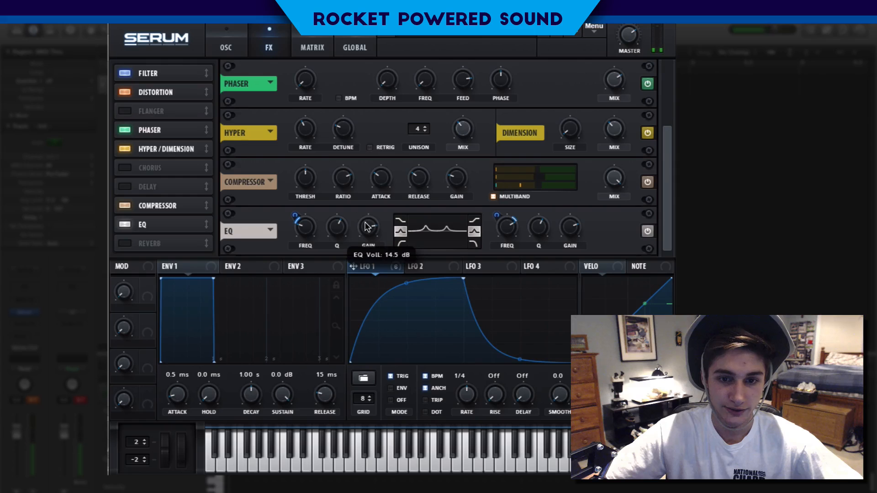
pyautogui.moveTo(561, 227)
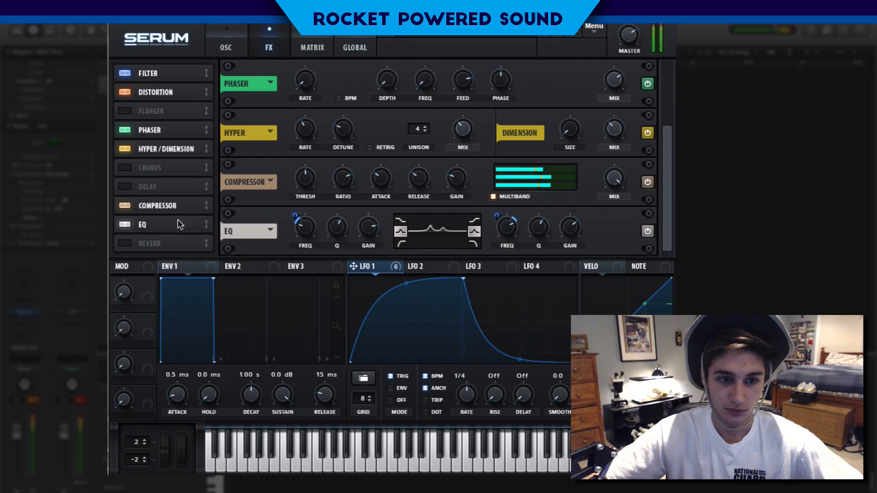
# Enable the Reverb effect and slow LFO 1's rate to 1/2
pyautogui.click(125, 244)
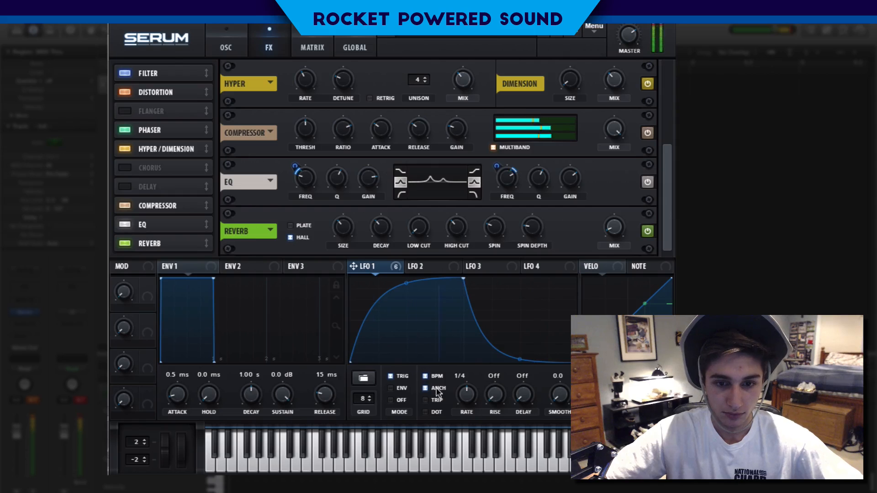
pyautogui.moveTo(471, 396); pyautogui.dragTo(455, 394)
# Set oscillator B's semitone offset to +12 and speed up LFO 1's rate to 1/8
pyautogui.click(213, 34)
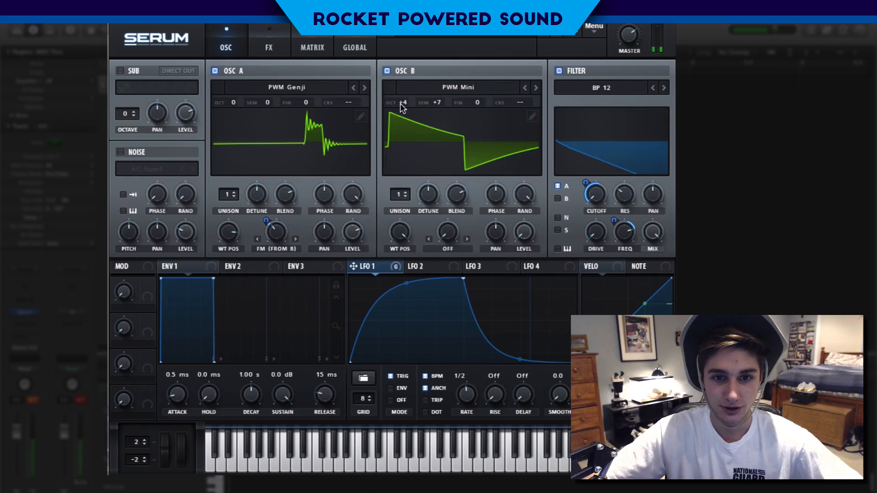
pyautogui.moveTo(437, 100); pyautogui.dragTo(451, 47)
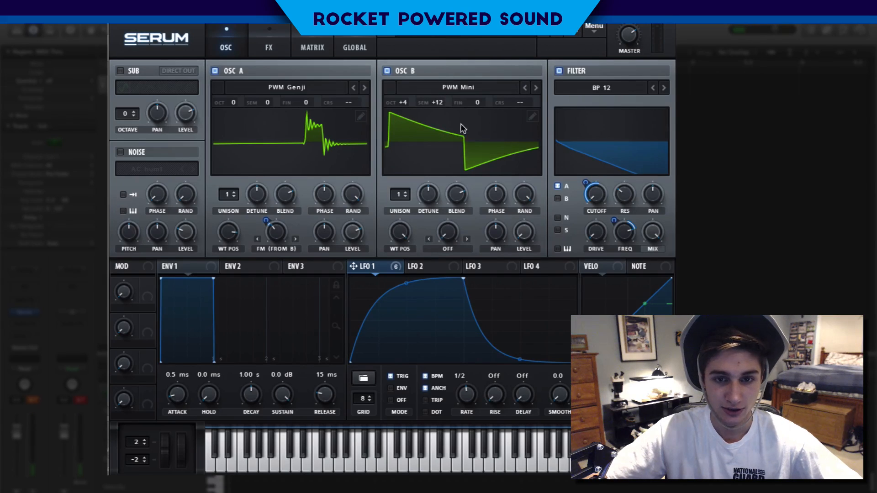
pyautogui.moveTo(475, 392); pyautogui.dragTo(475, 390)
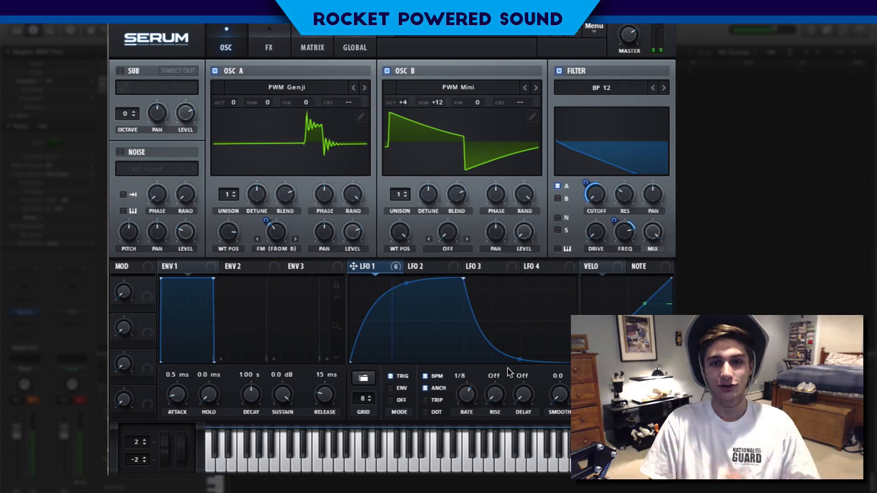